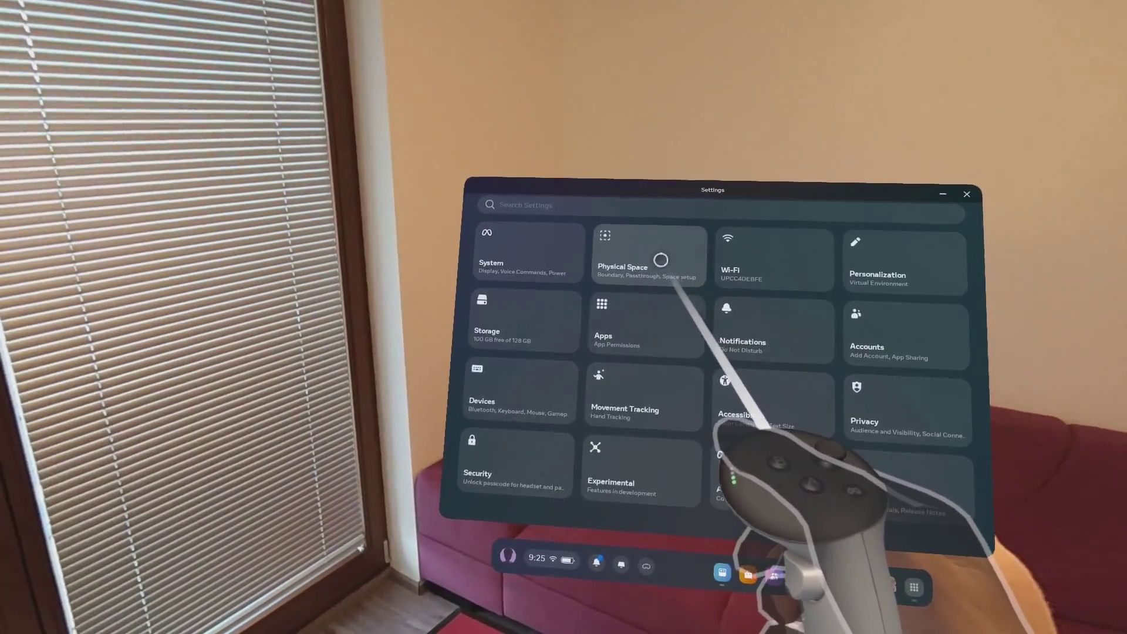
Run Space setup, confirm the Door label and change the potted plant's label from Lamp to Plant
left_click(660, 260)
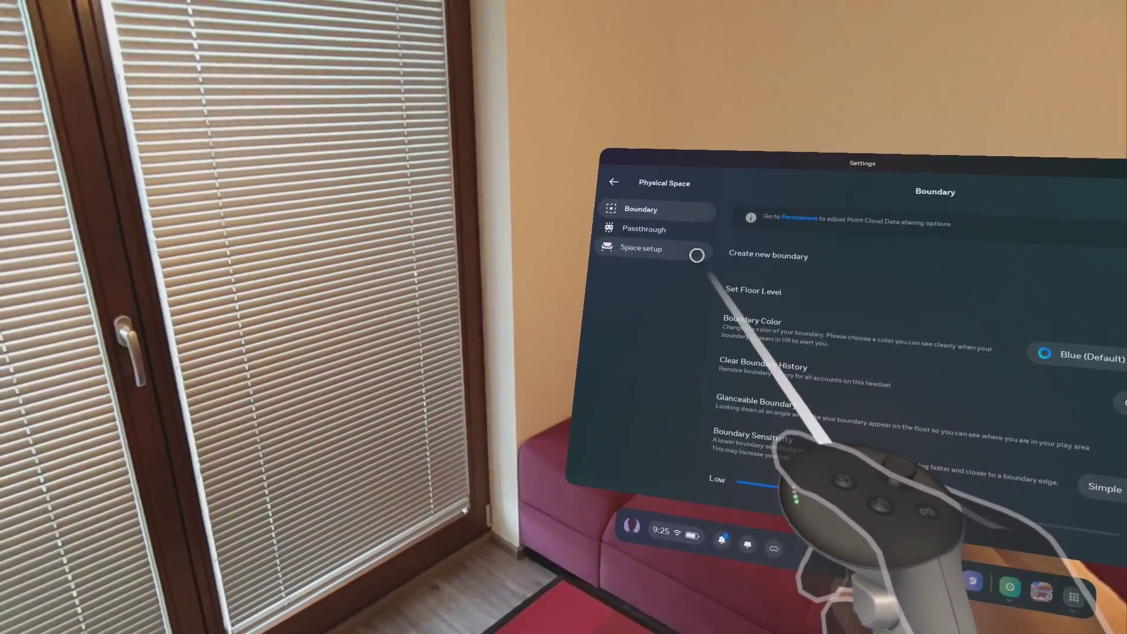
left_click(694, 254)
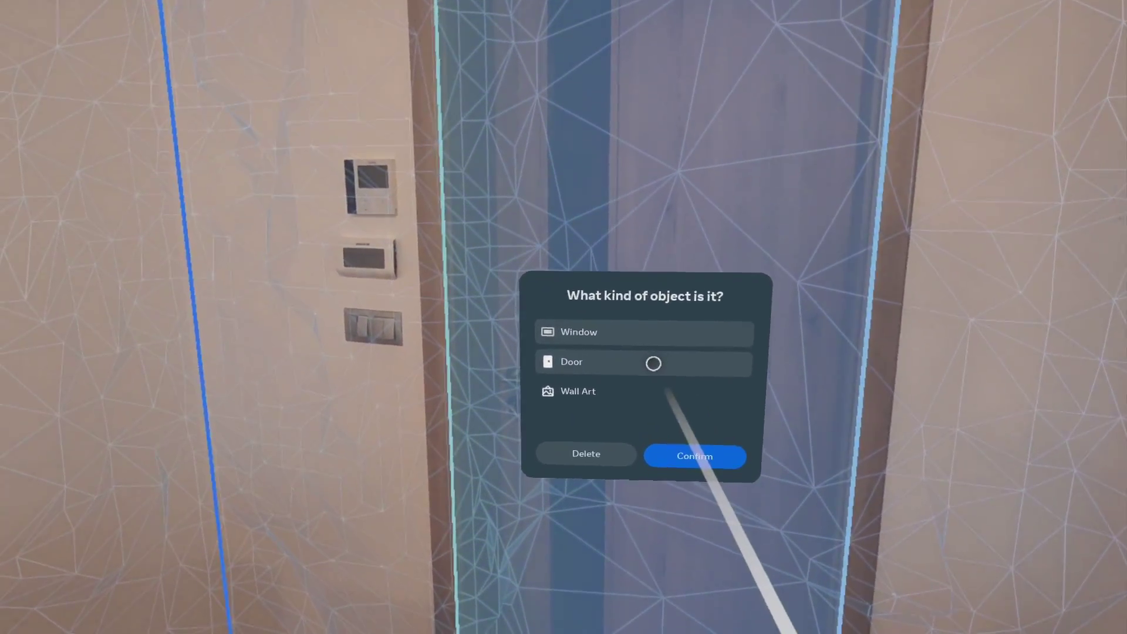
left_click(669, 372)
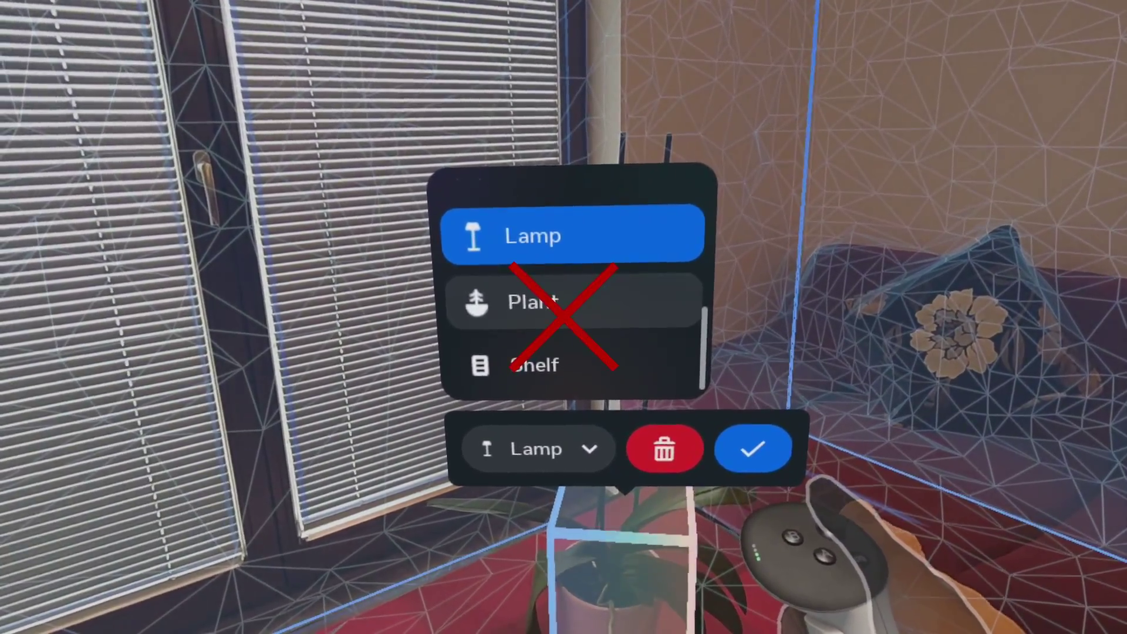
left_click(519, 313)
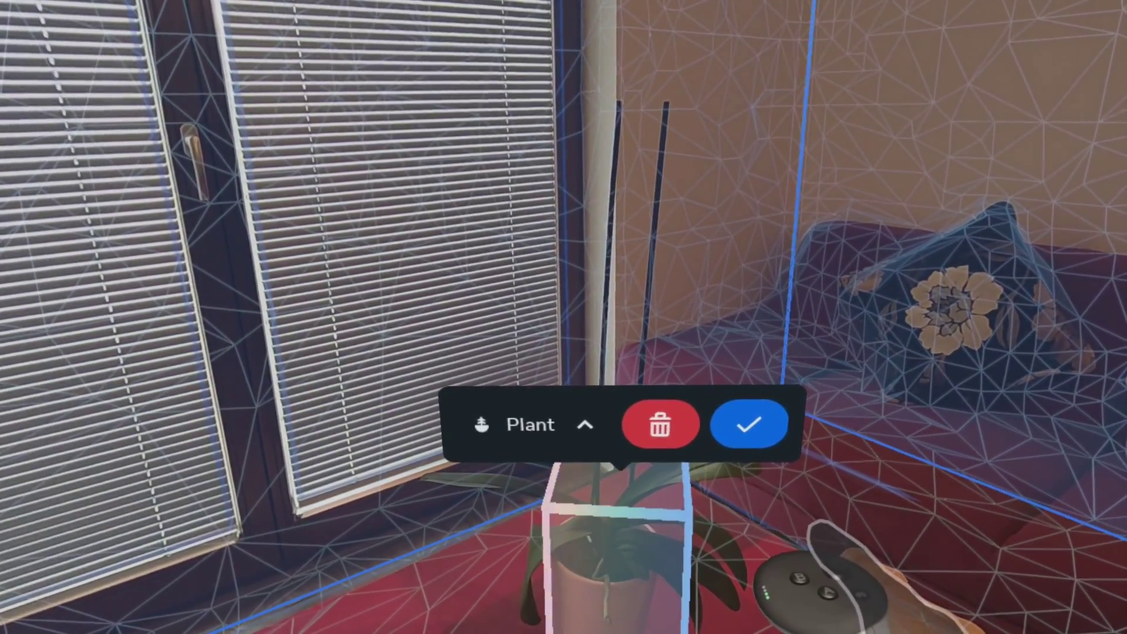
left_click(749, 443)
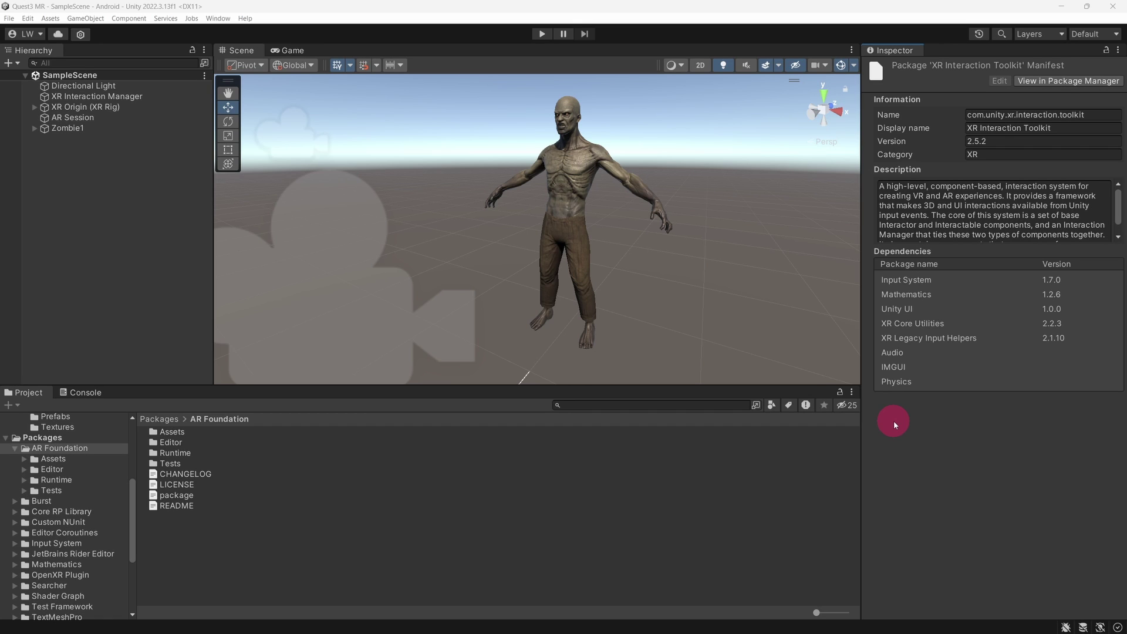
Import the Starter Assets and AR Starter Assets samples from the XR Interaction Toolkit package in Package Manager
left_click(220, 18)
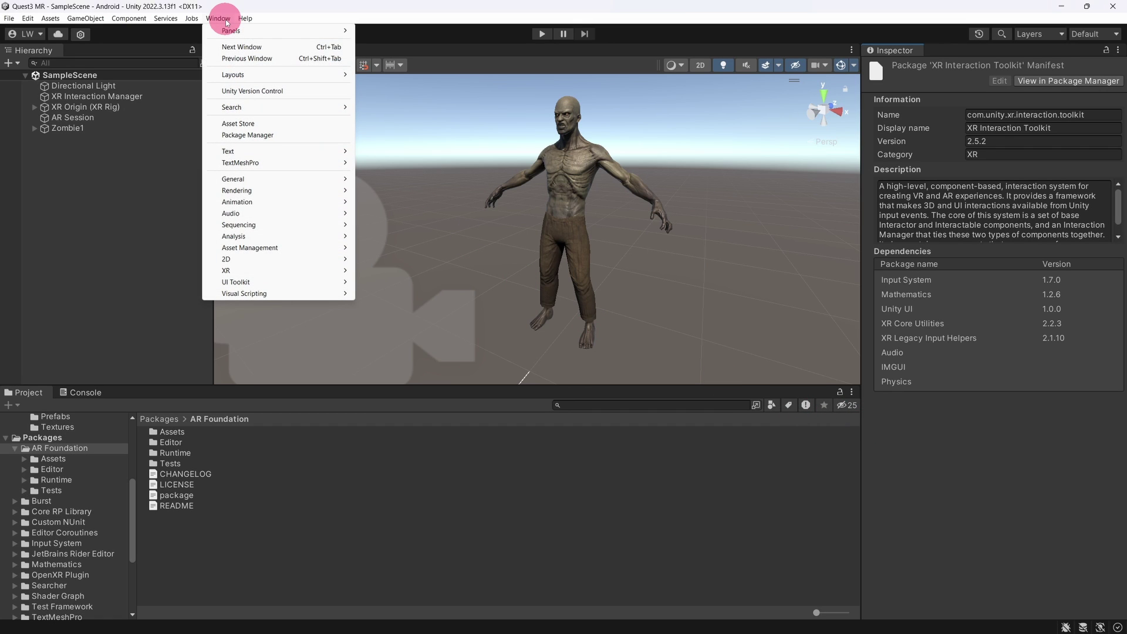
left_click(284, 135)
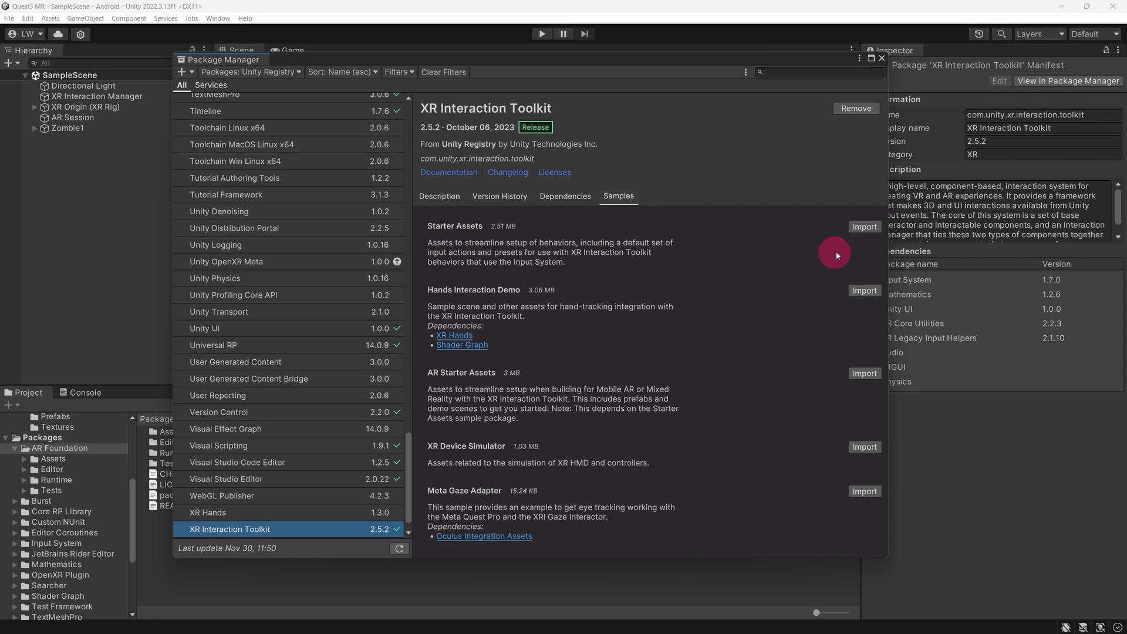
left_click(860, 226)
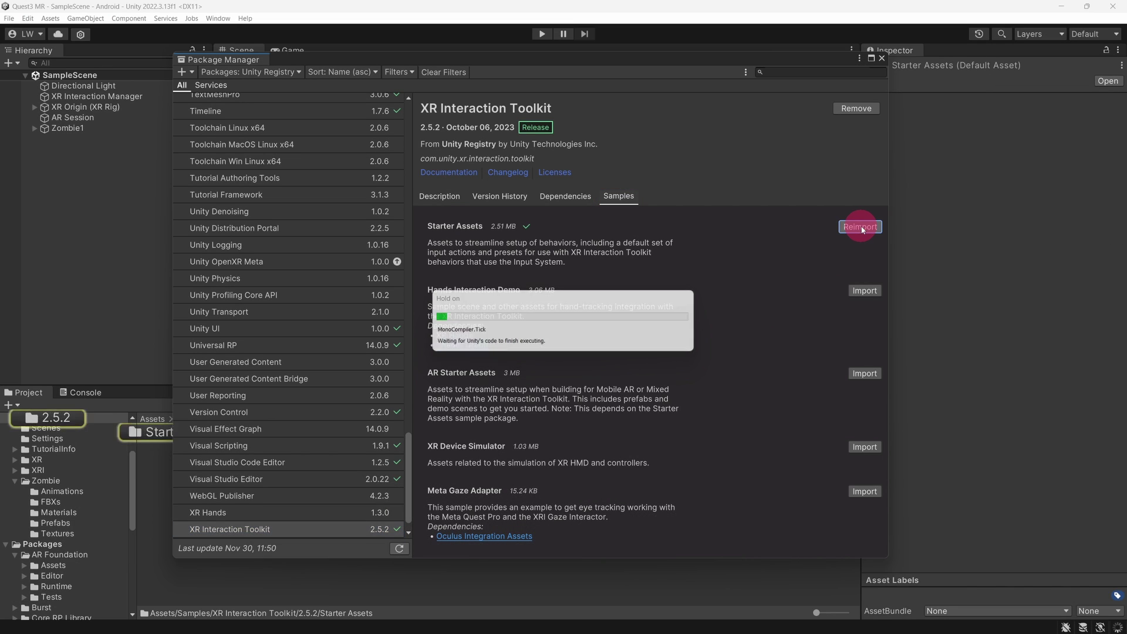
left_click(864, 373)
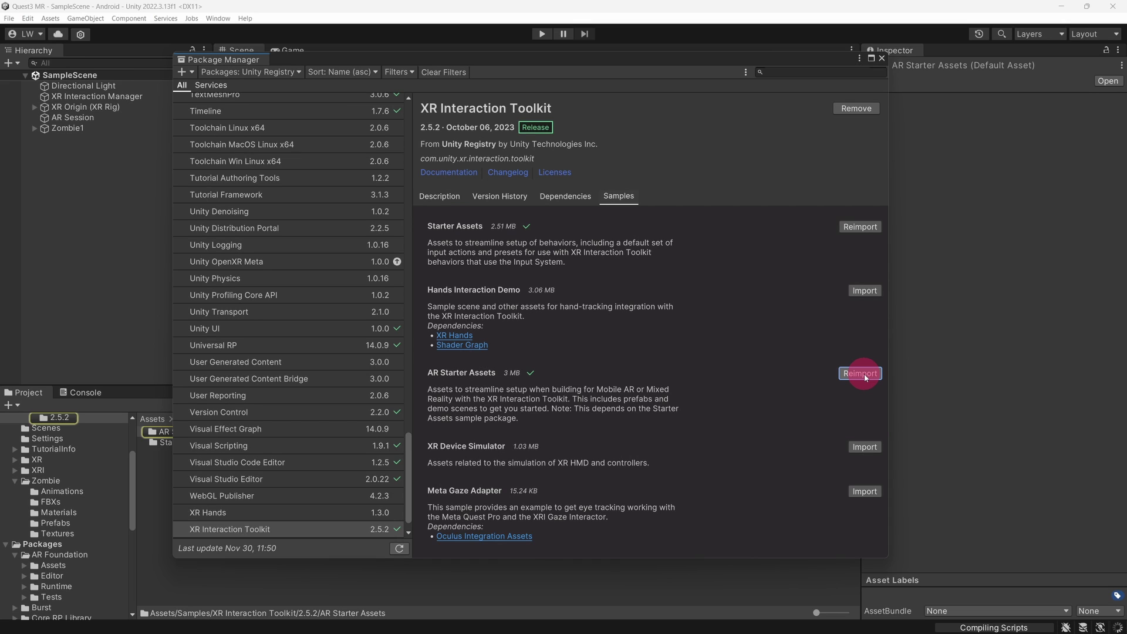
left_click(883, 58)
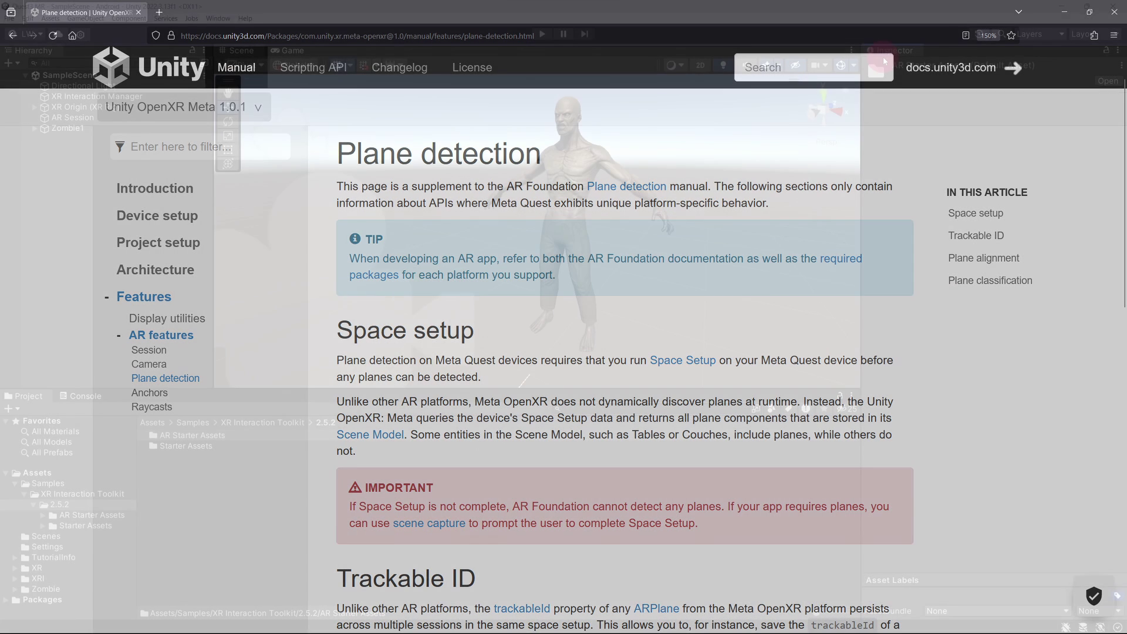
Return from the Plane detection documentation to the Unity Editor
left_click(883, 56)
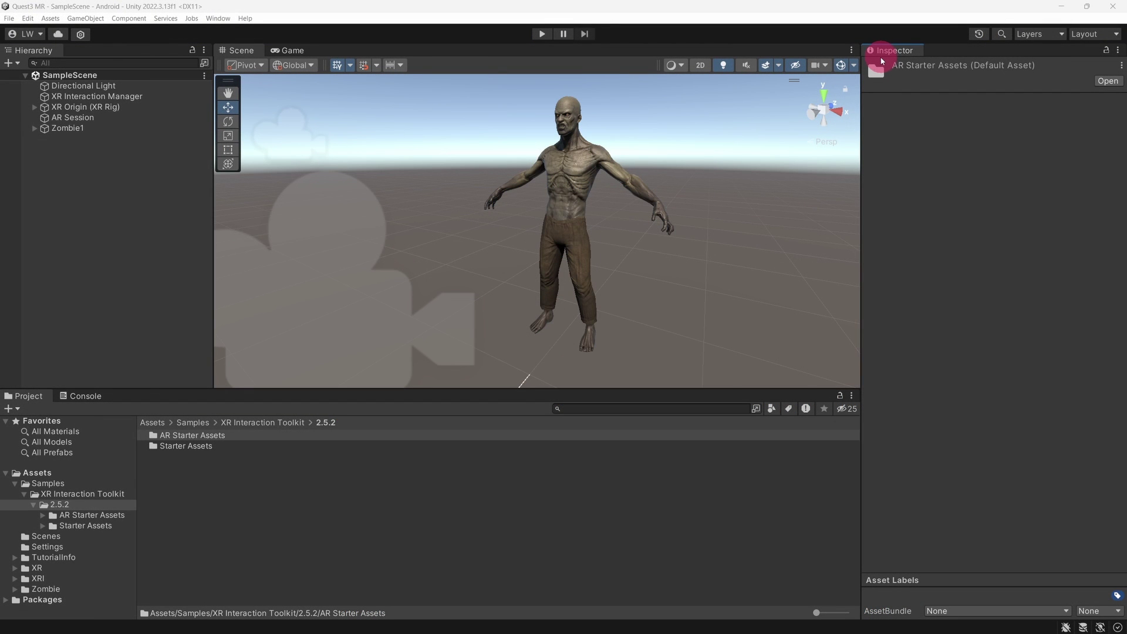
Select XR Origin (XR Rig) and add an AR Plane Manager component to it
left_click(34, 107)
left_click(69, 108)
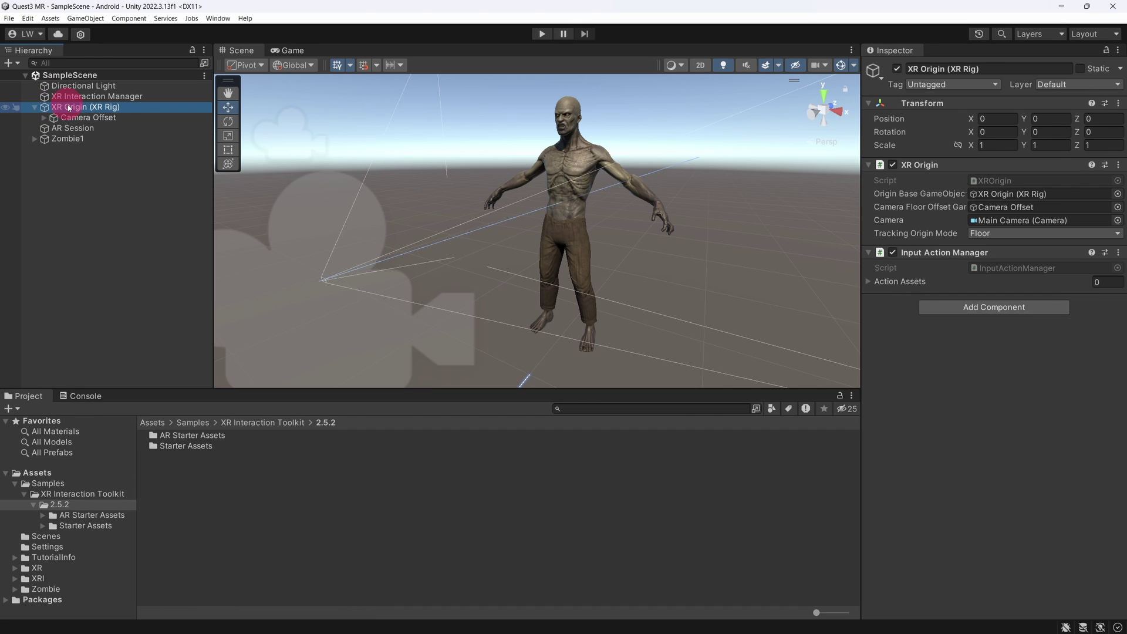
left_click(1046, 309)
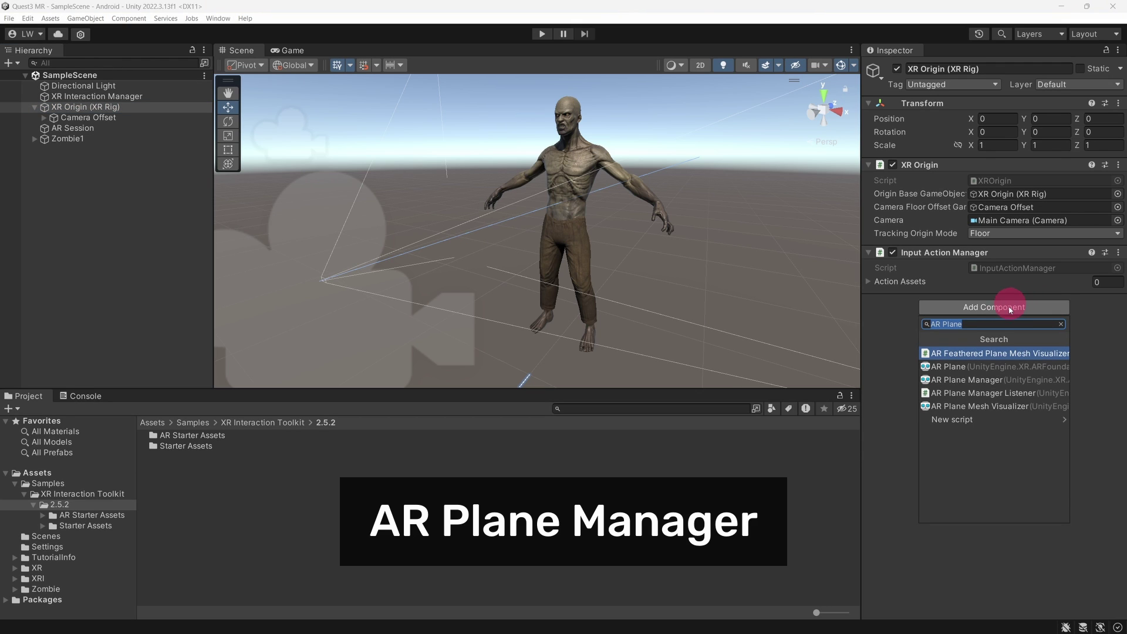
left_click(992, 379)
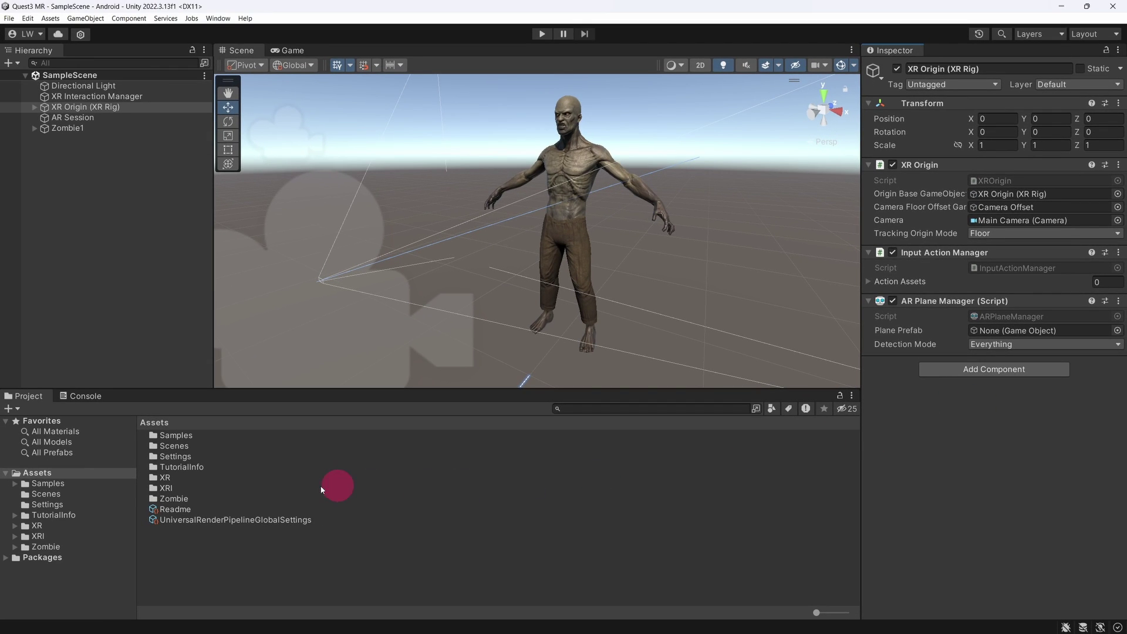
Find the AR Feathered Plane prefab, assign it to XR Origin's Plane Prefab field, and save the scene
left_click(106, 473)
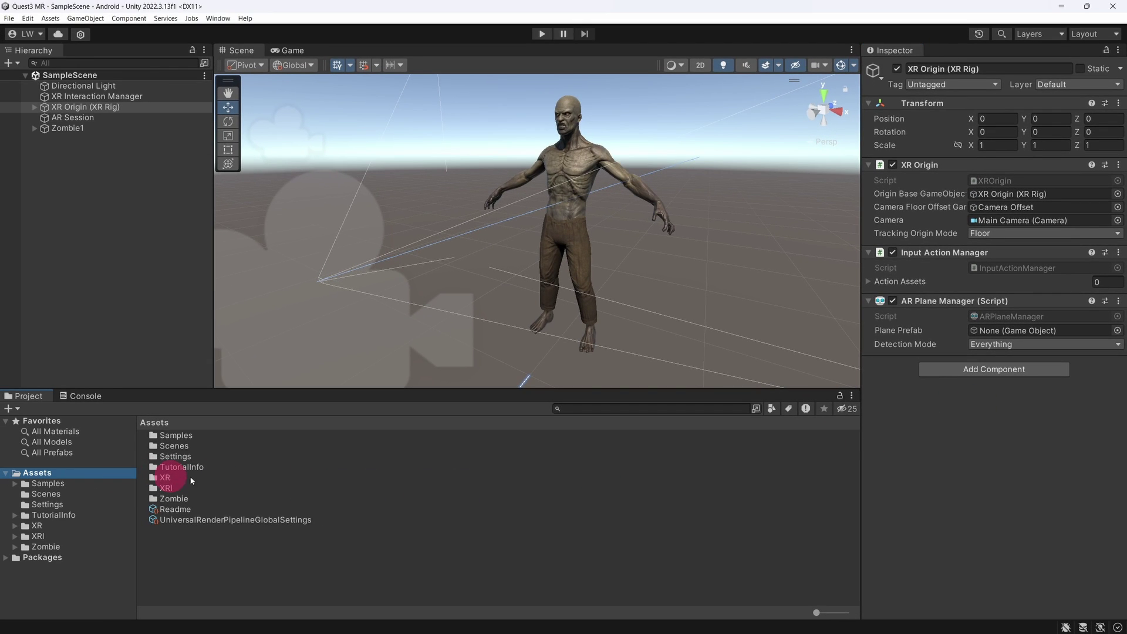
left_click(707, 408)
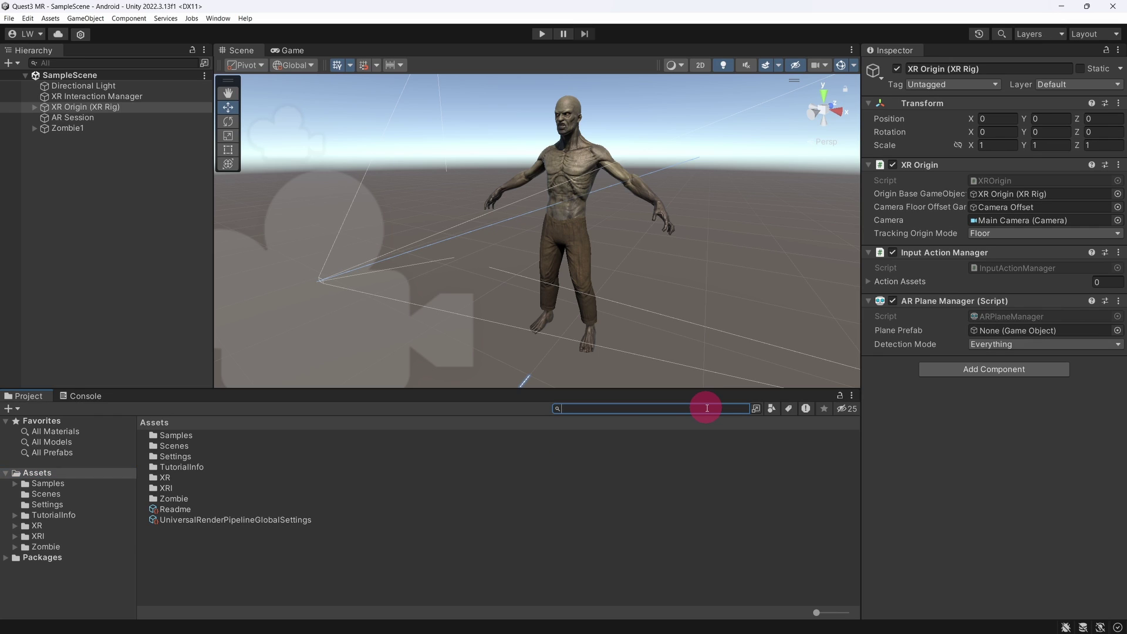
type("AR Feathered Plane")
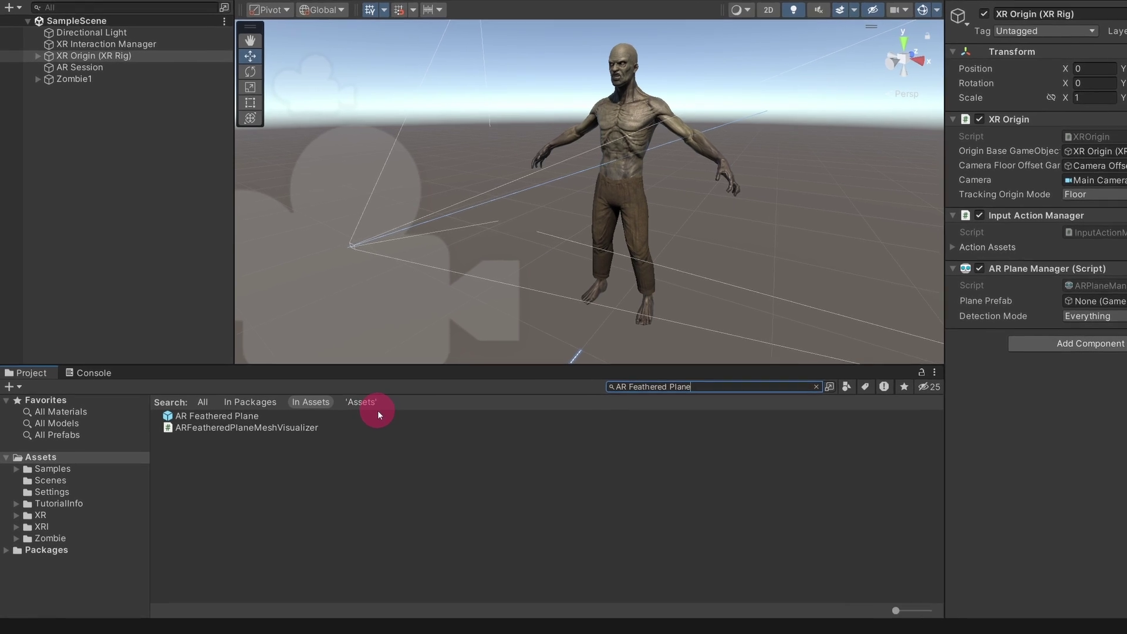
left_click(344, 434)
left_click(516, 335)
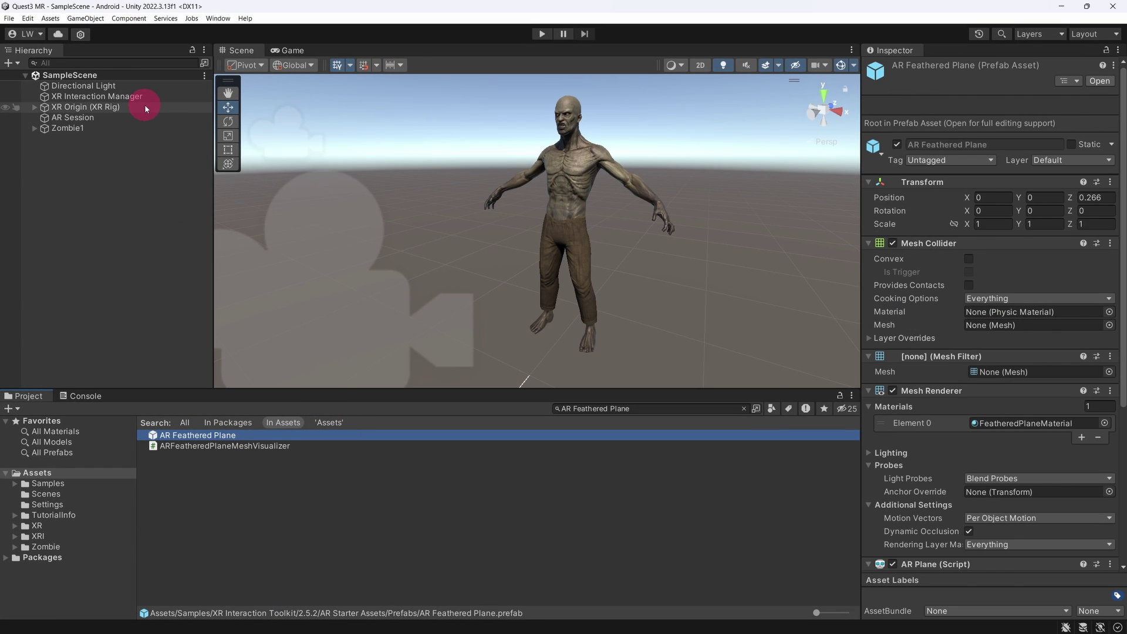
left_click(146, 108)
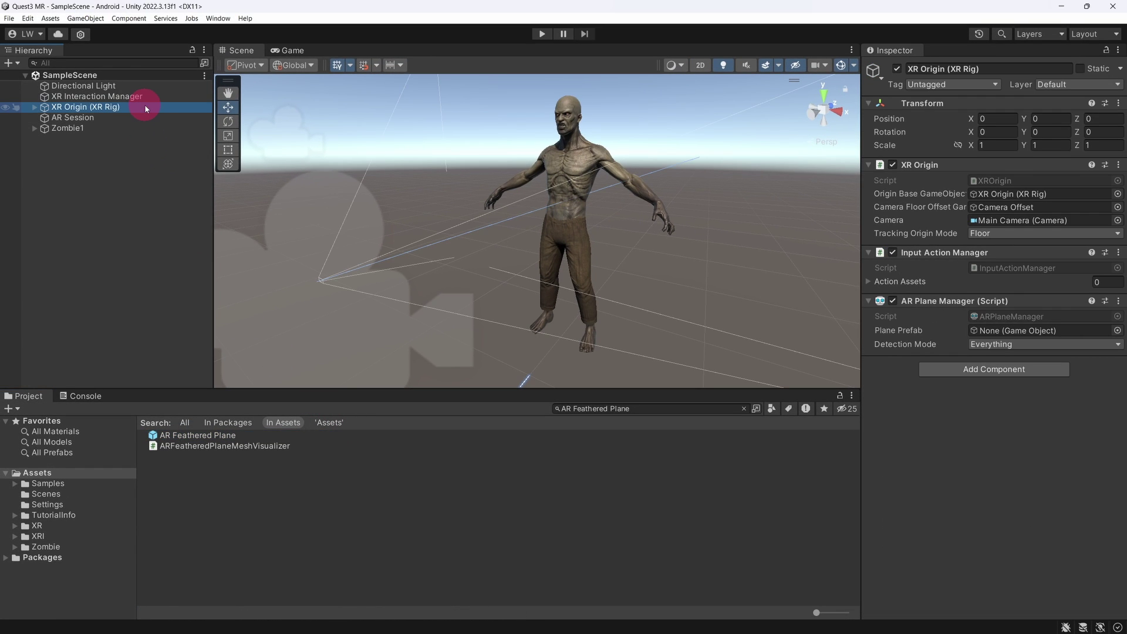
left_click(206, 436)
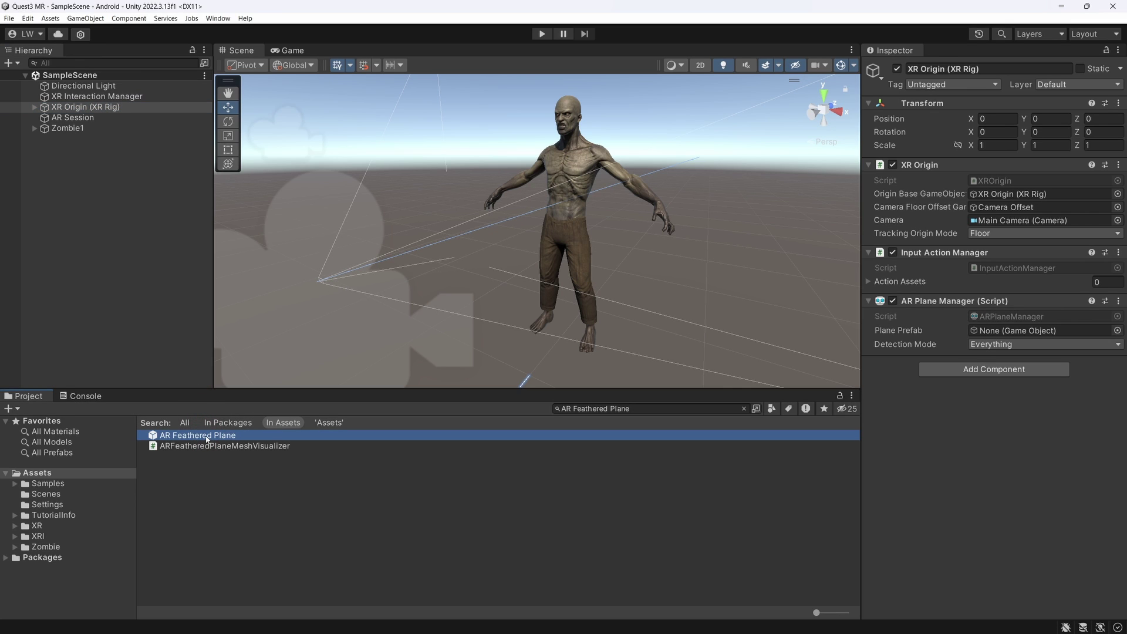
left_click_drag(823, 443, 1033, 333)
key("ctrl+s")
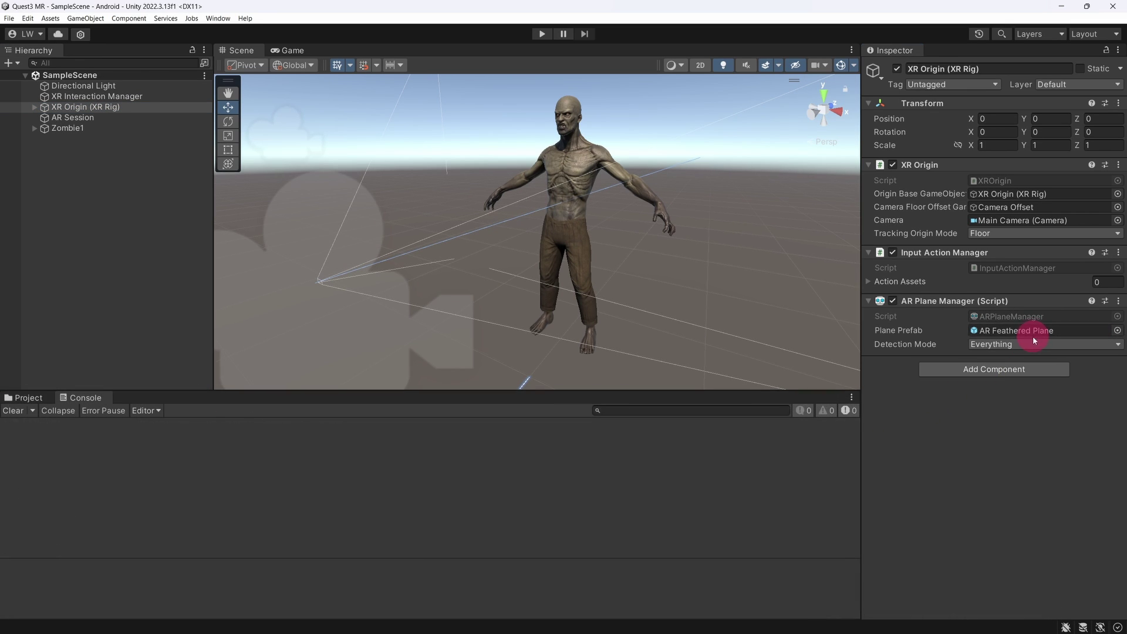
Open Build Settings from the File menu to build and run the scene on Quest 3
left_click(9, 18)
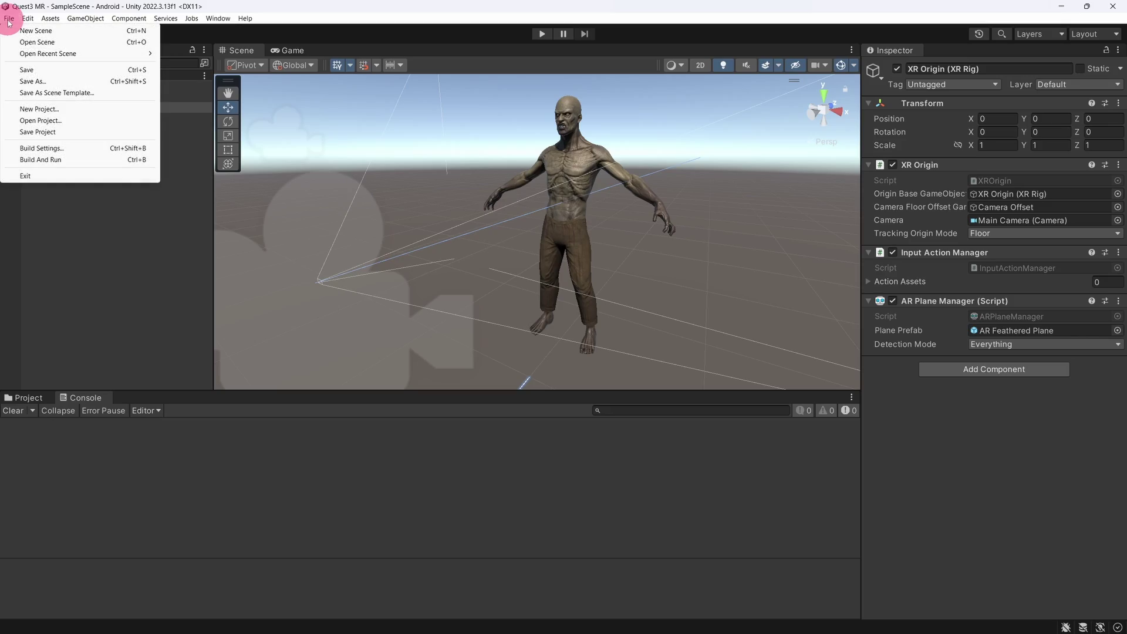
left_click(90, 152)
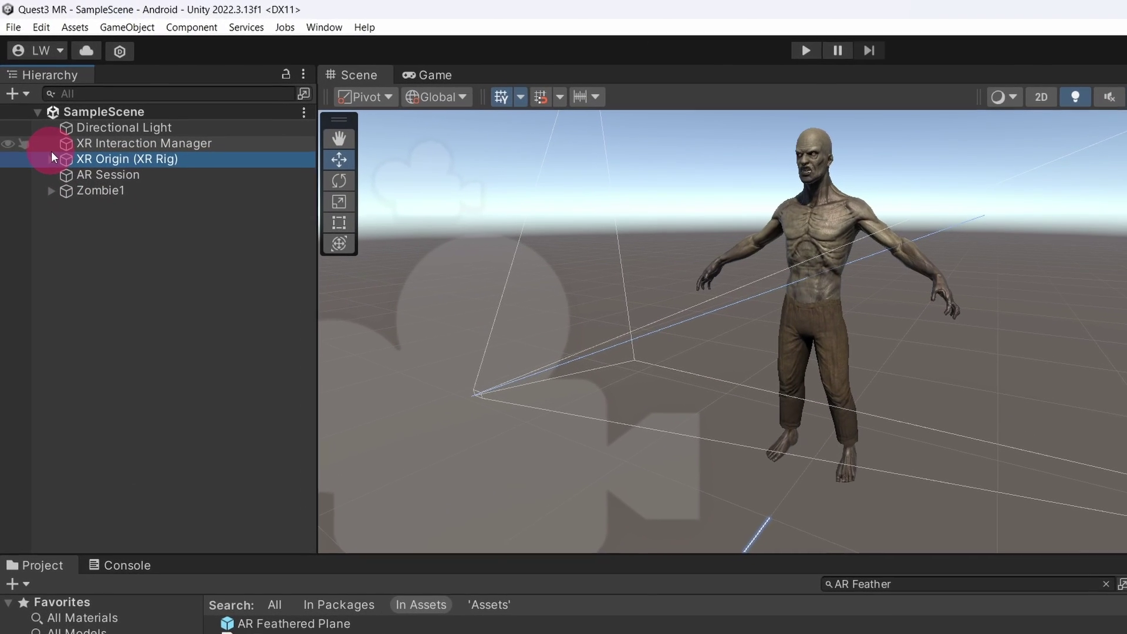
Expand XR Origin (XR Rig) and select Left Controller to view its XR Controller component
left_click(52, 159)
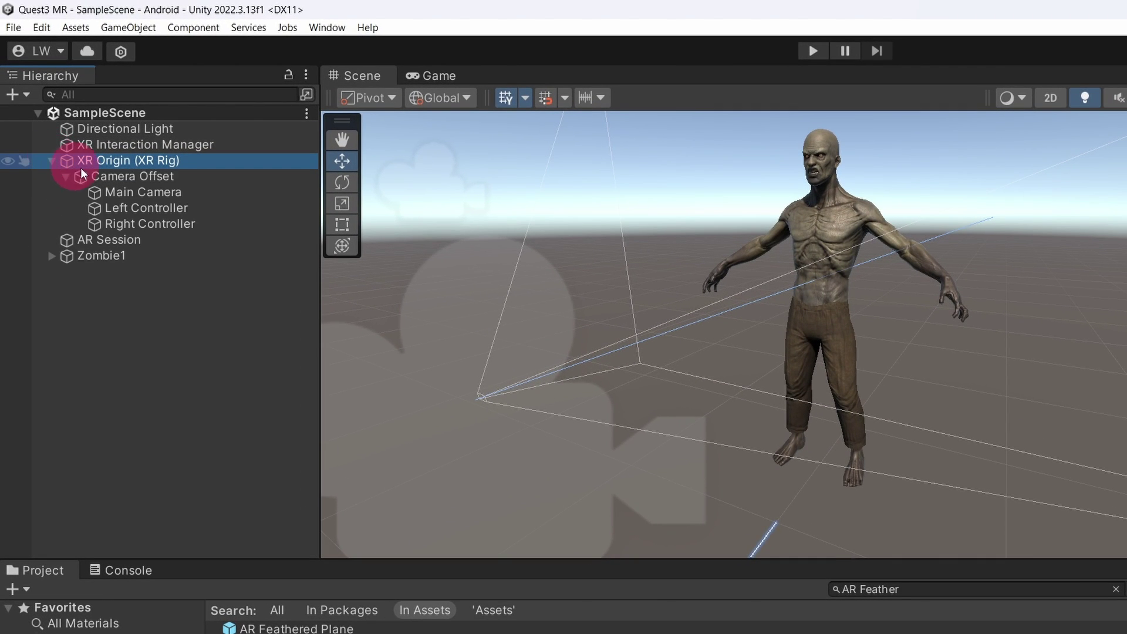
left_click(207, 208)
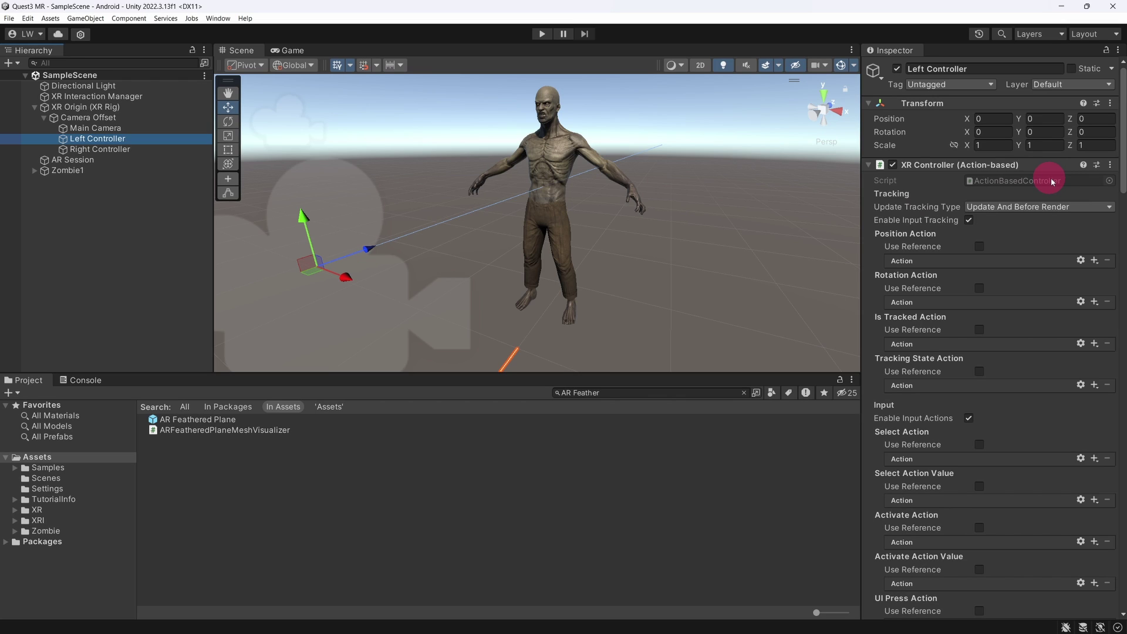
Apply the XRI Default Left Controller preset to the Left Controller's XR Controller
left_click(1097, 166)
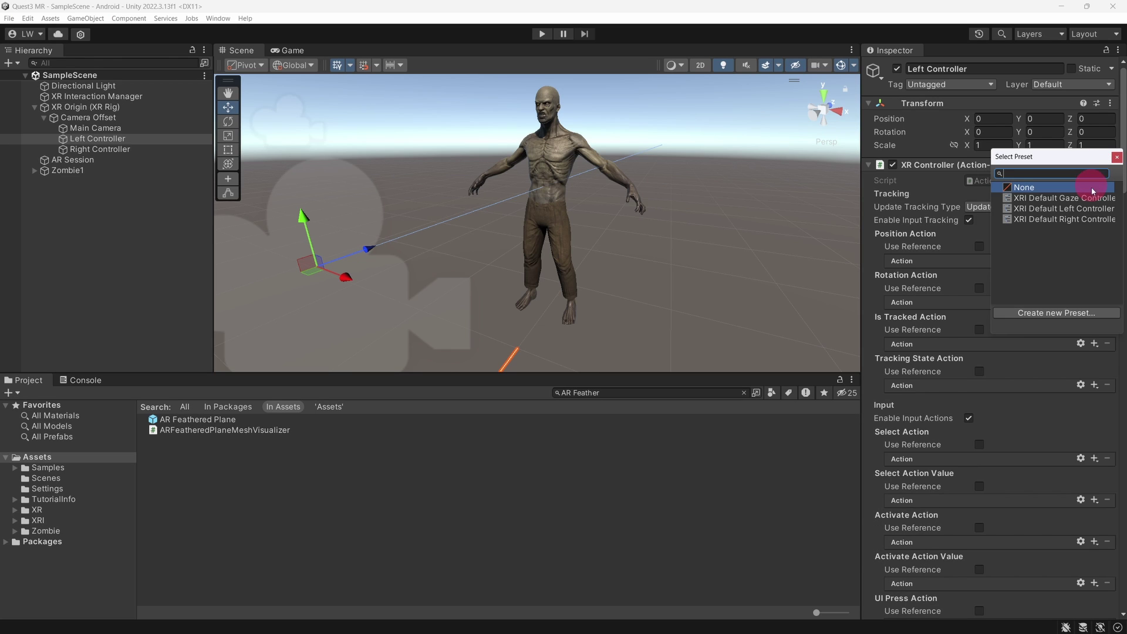
left_click(1090, 210)
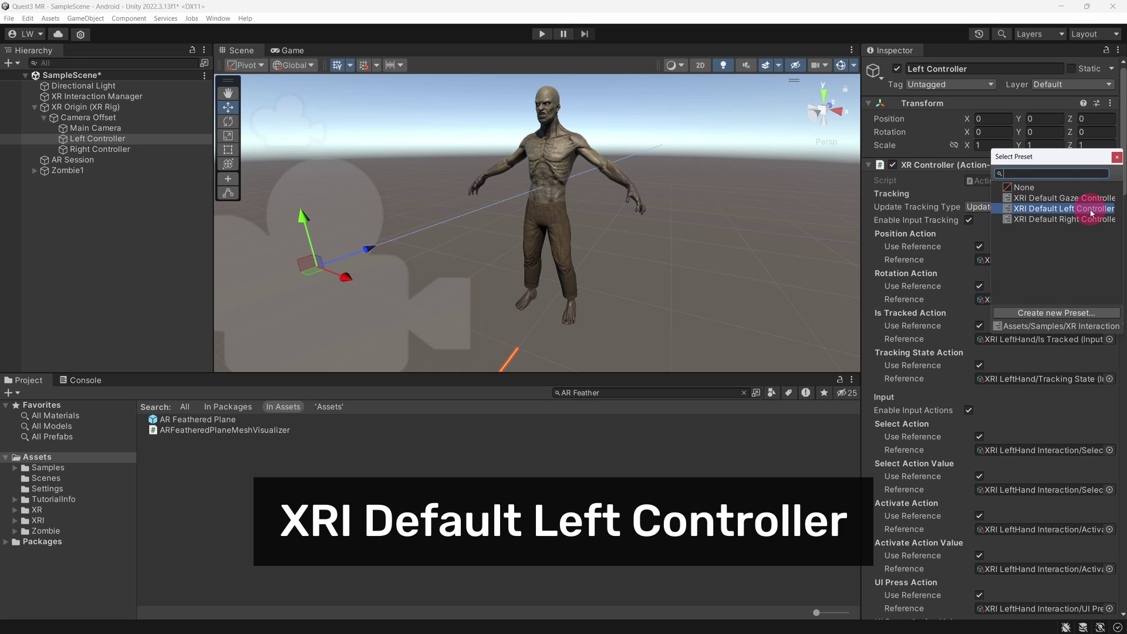
left_click(1117, 158)
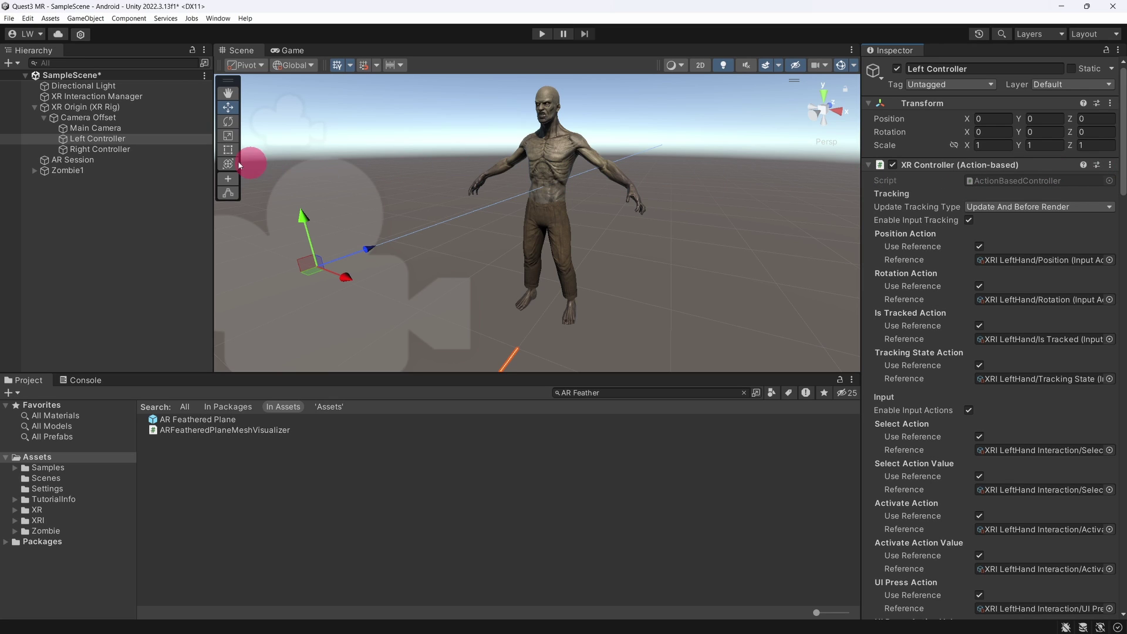
Apply the XRI Default Right Controller preset to the Right Controller and save the scene
left_click(155, 154)
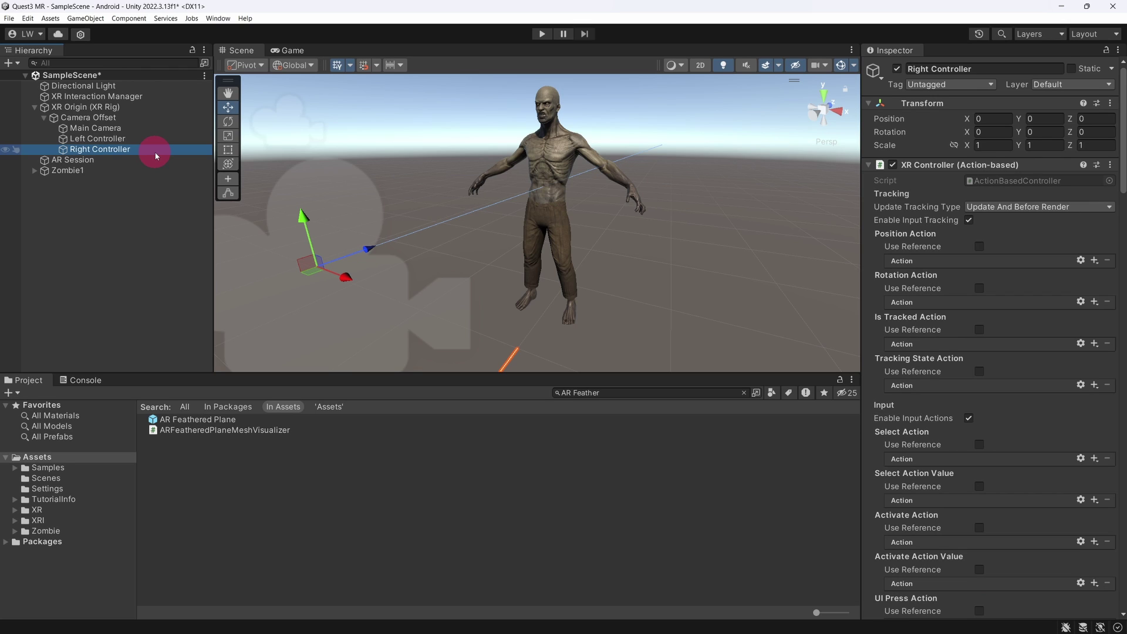
left_click(1097, 166)
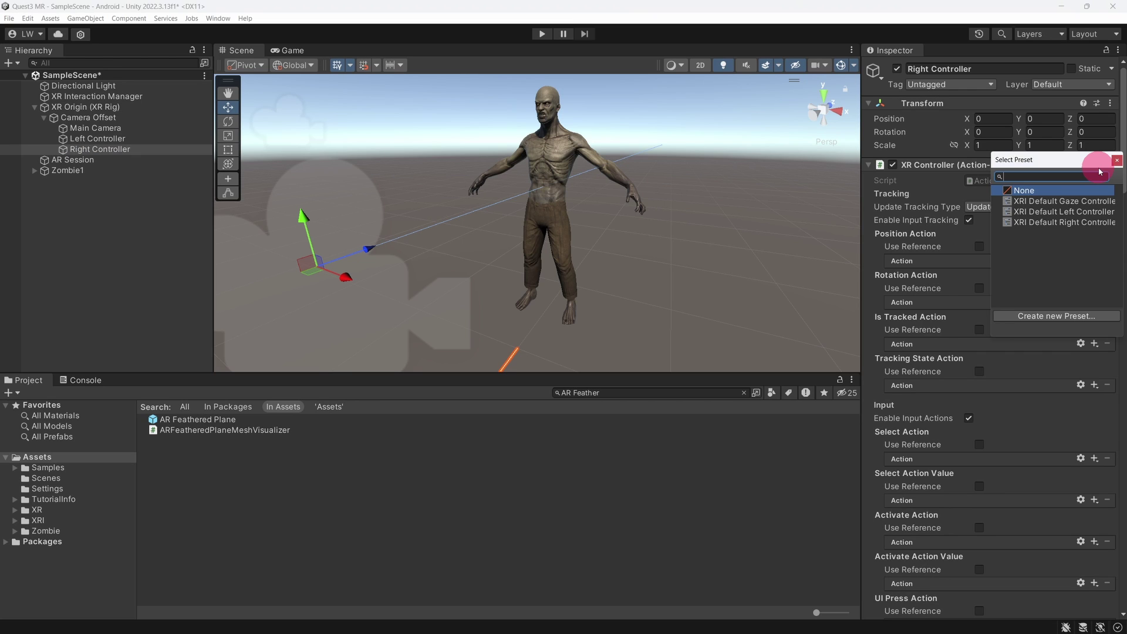
left_click(1090, 223)
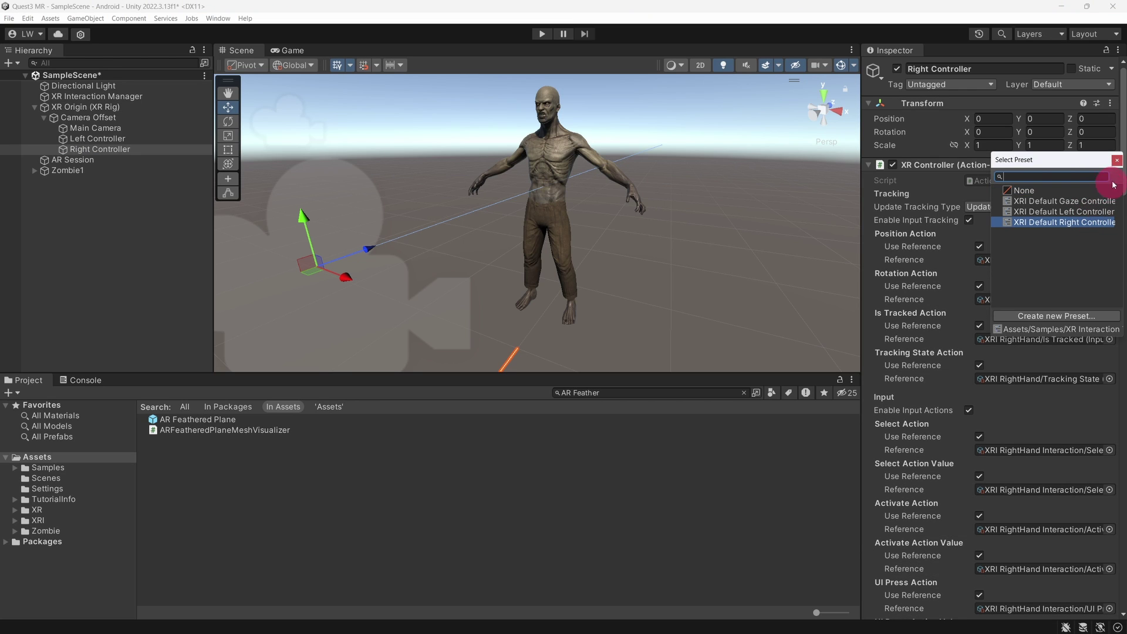
left_click(1117, 162)
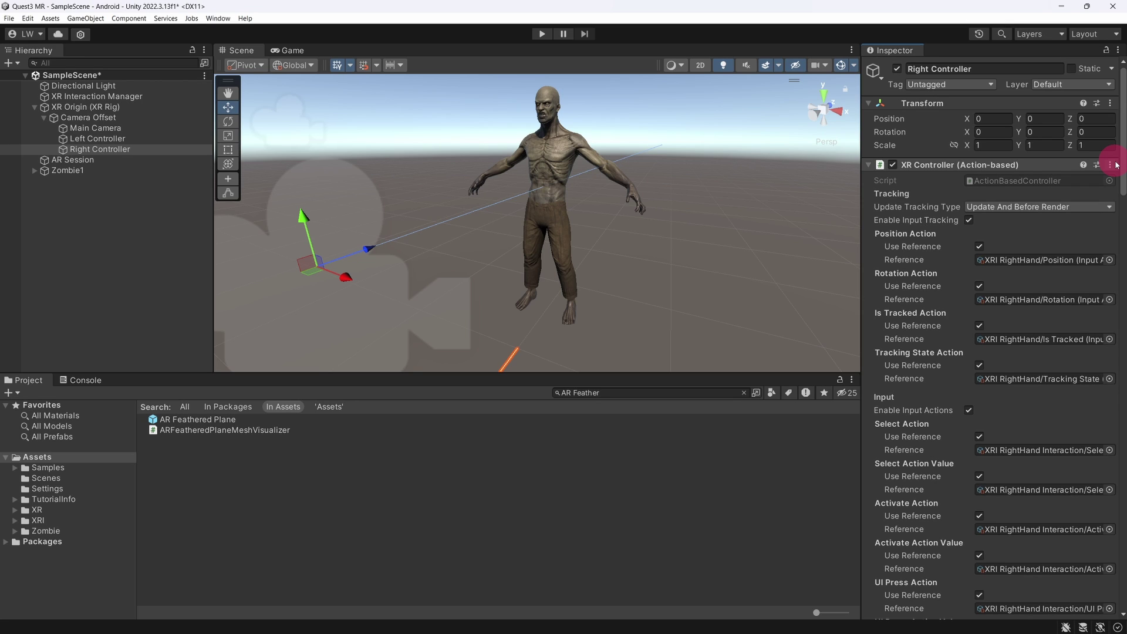
key("ctrl+s")
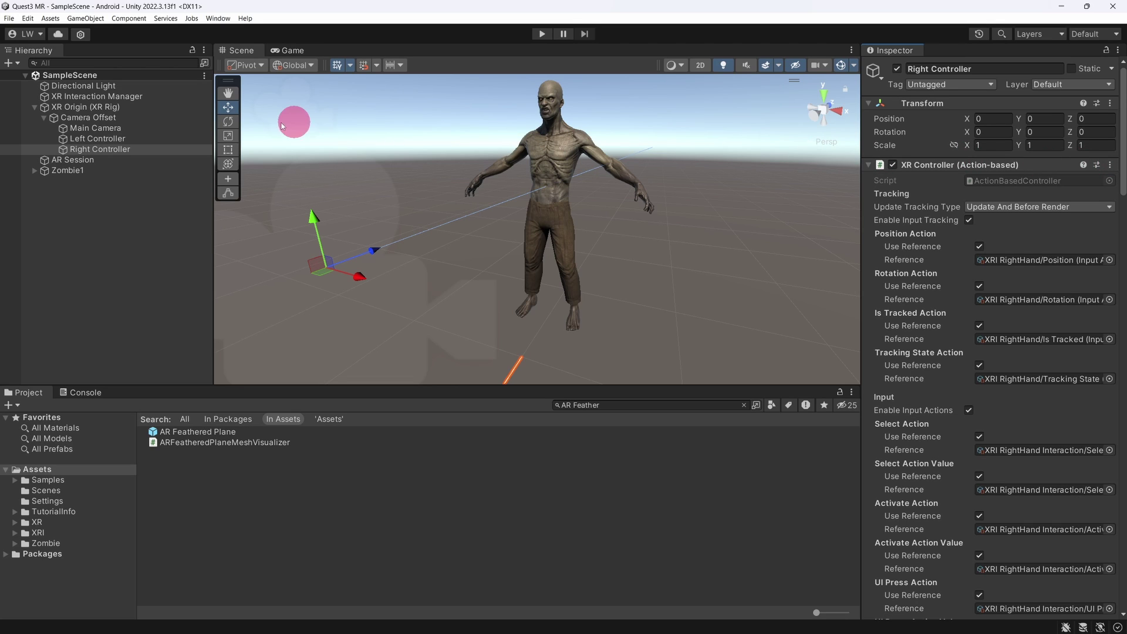
left_click(156, 109)
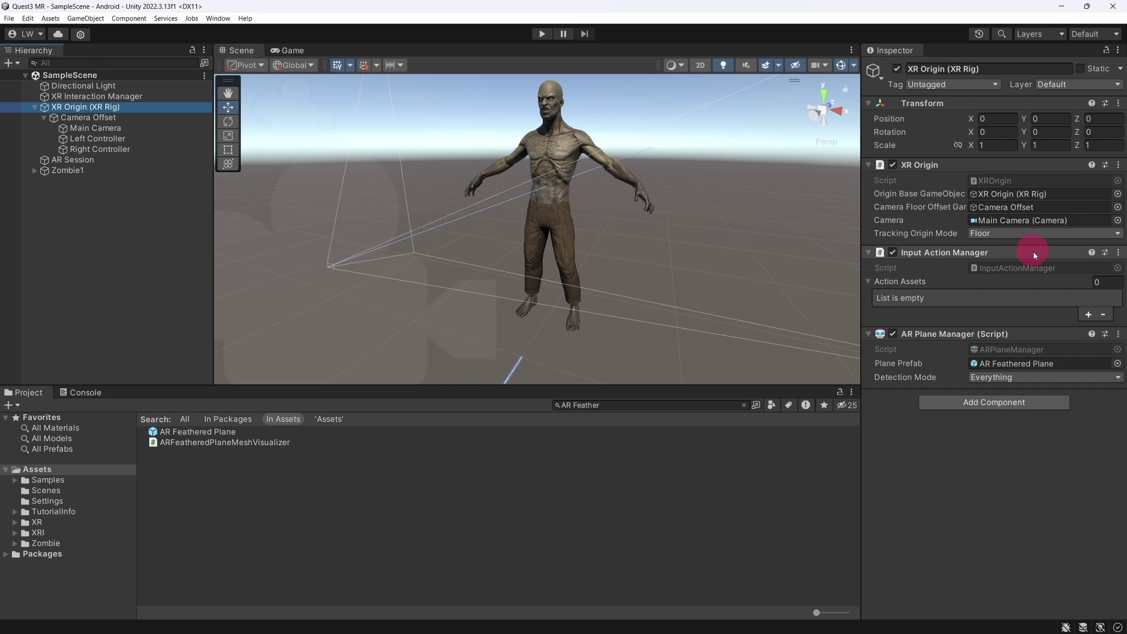
Add XRI Default Input Actions as Element 0 of XR Origin's Input Action Manager and save
left_click(1088, 316)
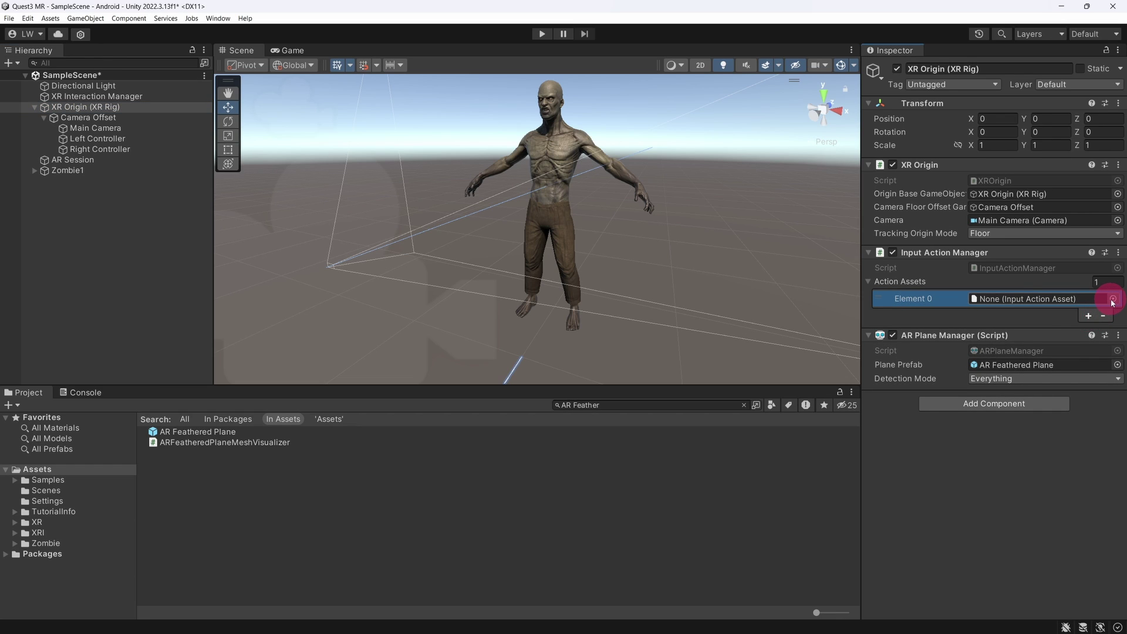
left_click(1113, 298)
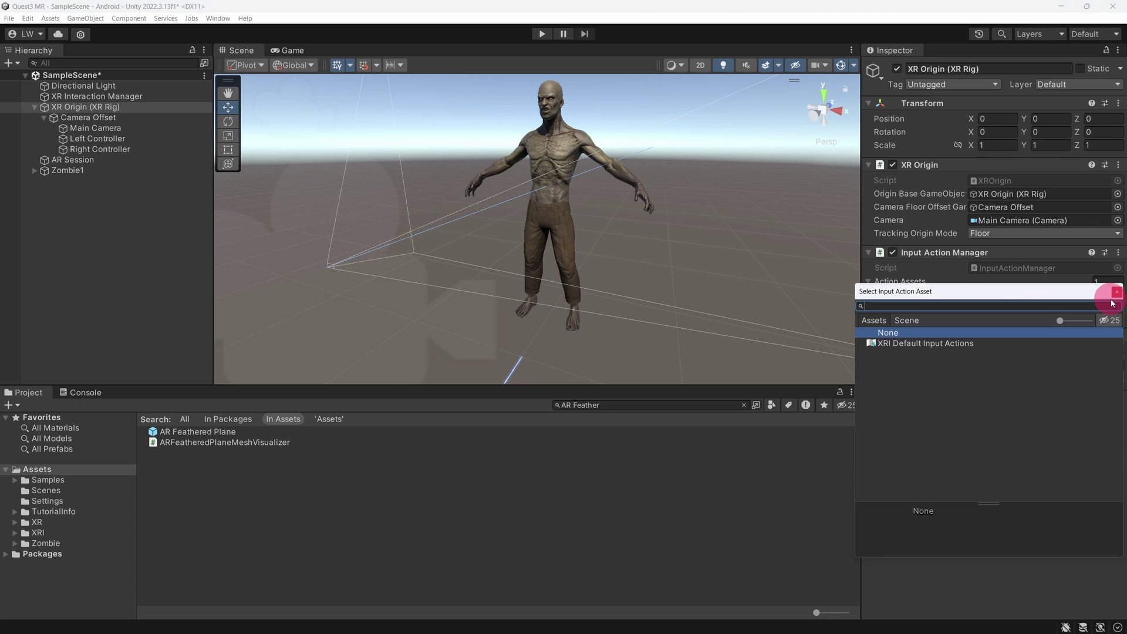
left_click(1088, 344)
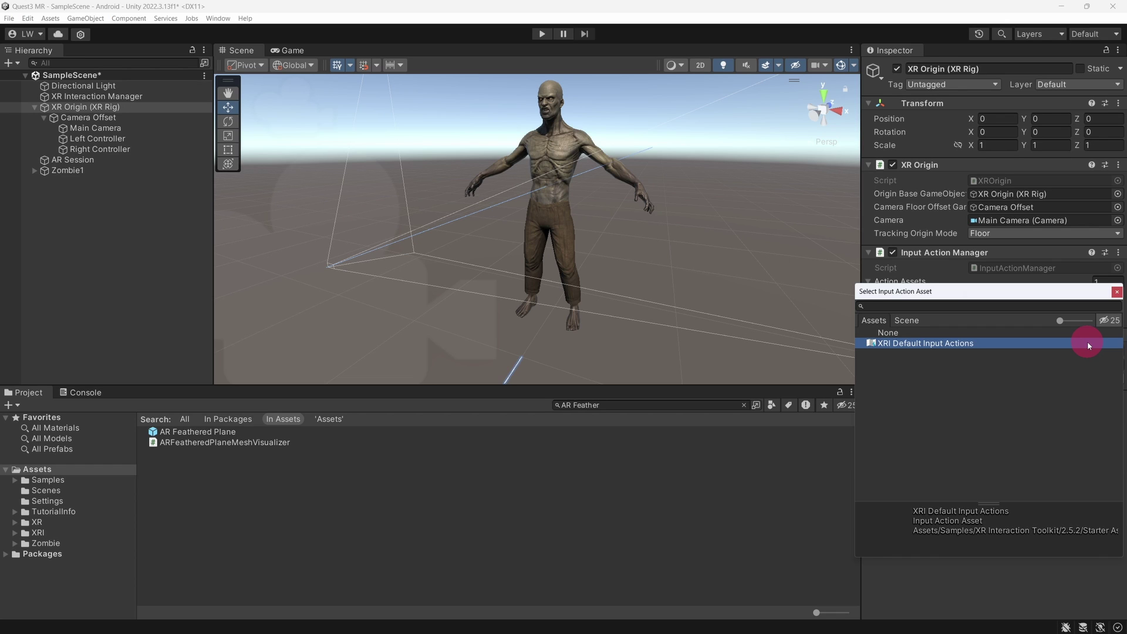
left_click(1117, 292)
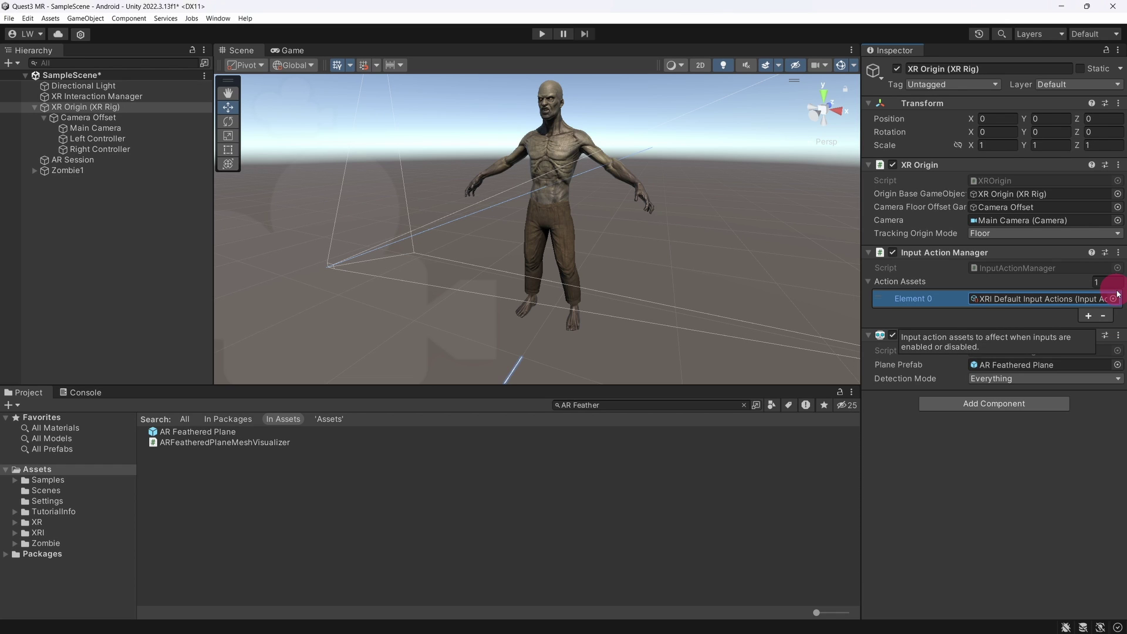
key("ctrl+s")
left_click(1106, 296)
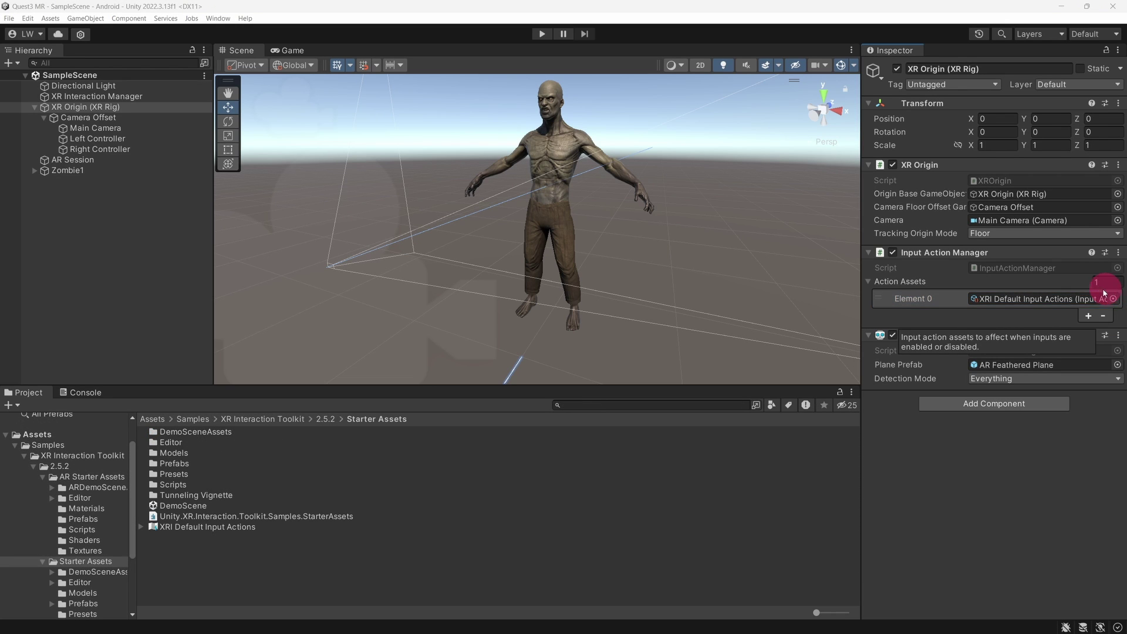
double_click(1040, 301)
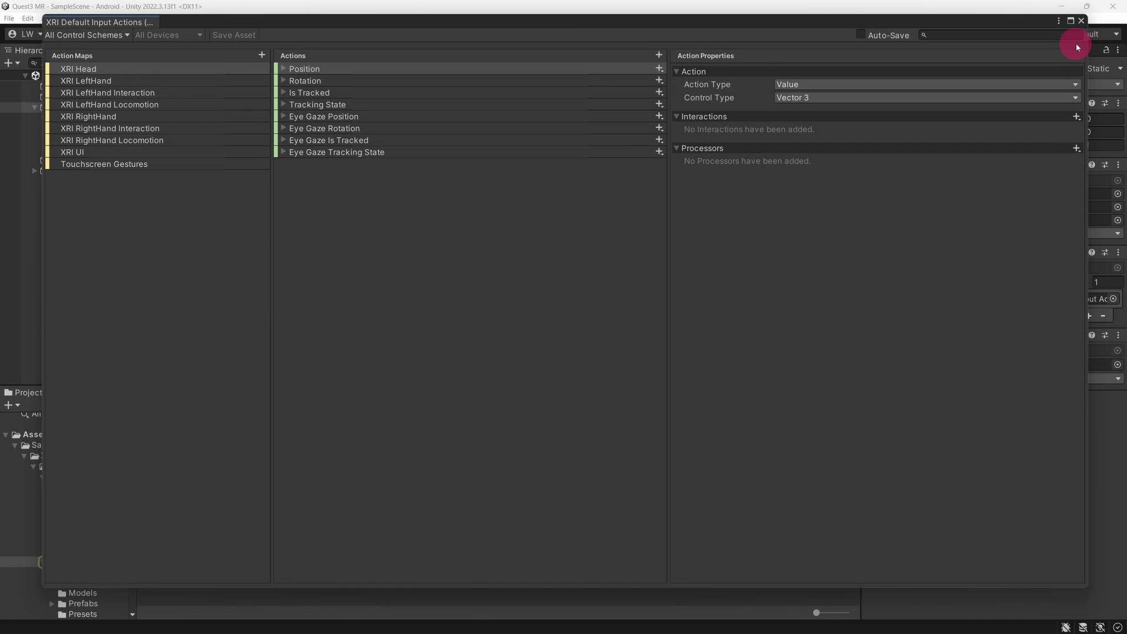
left_click(1081, 21)
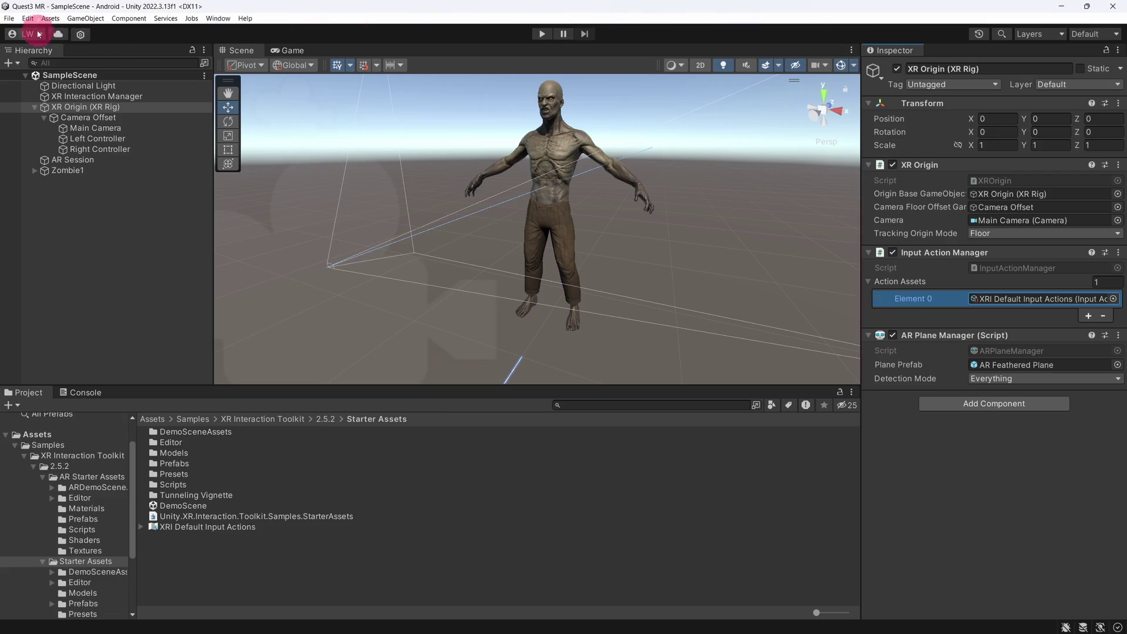
left_click(9, 19)
left_click(74, 148)
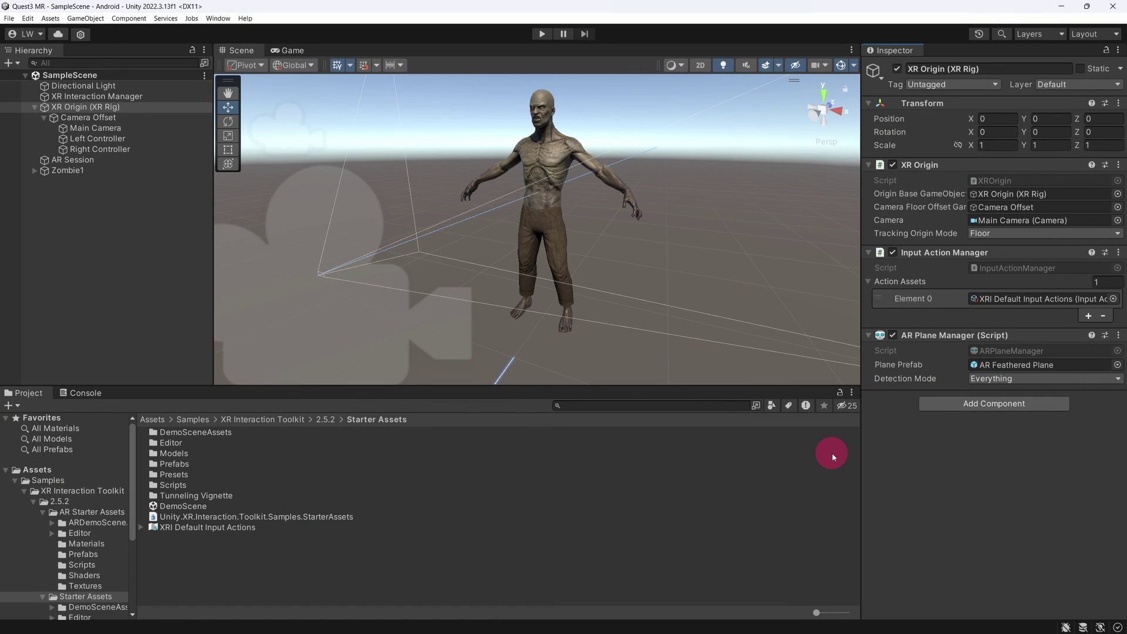
Disable the XR Ray Interactor component on both the Left and Right Controllers
left_click(148, 143)
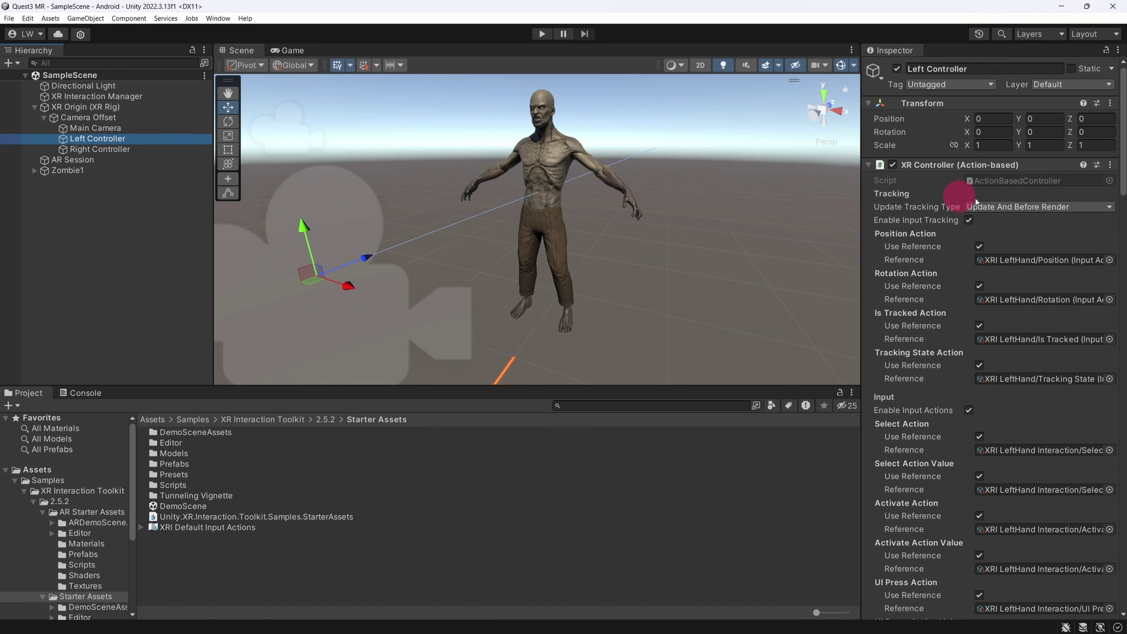
scroll(1109, 339, "down", 15)
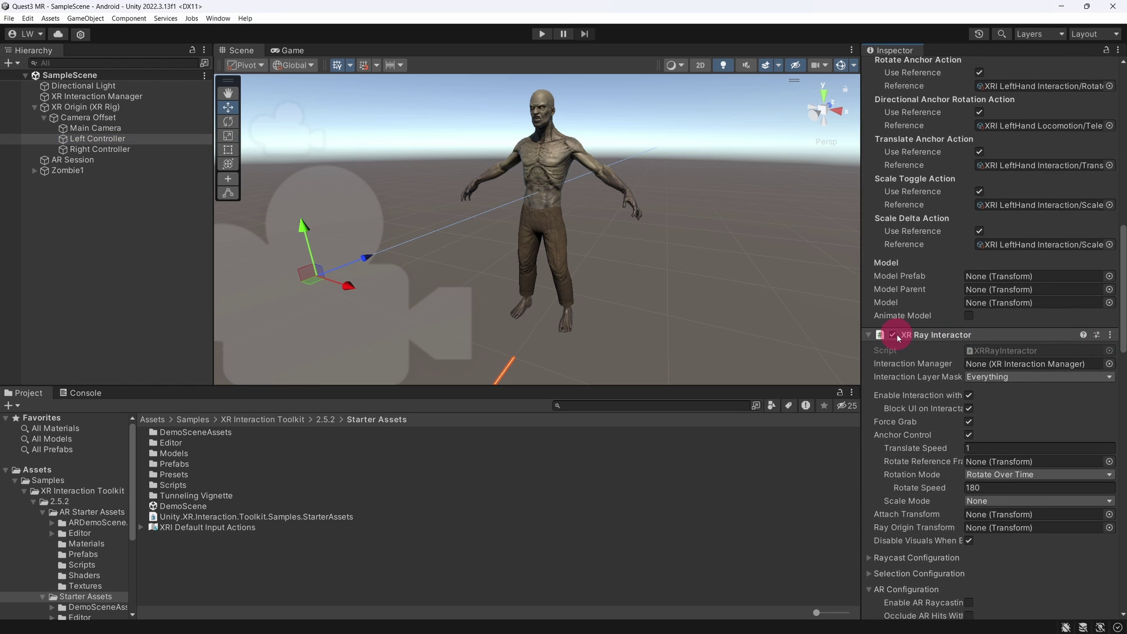
left_click(892, 335)
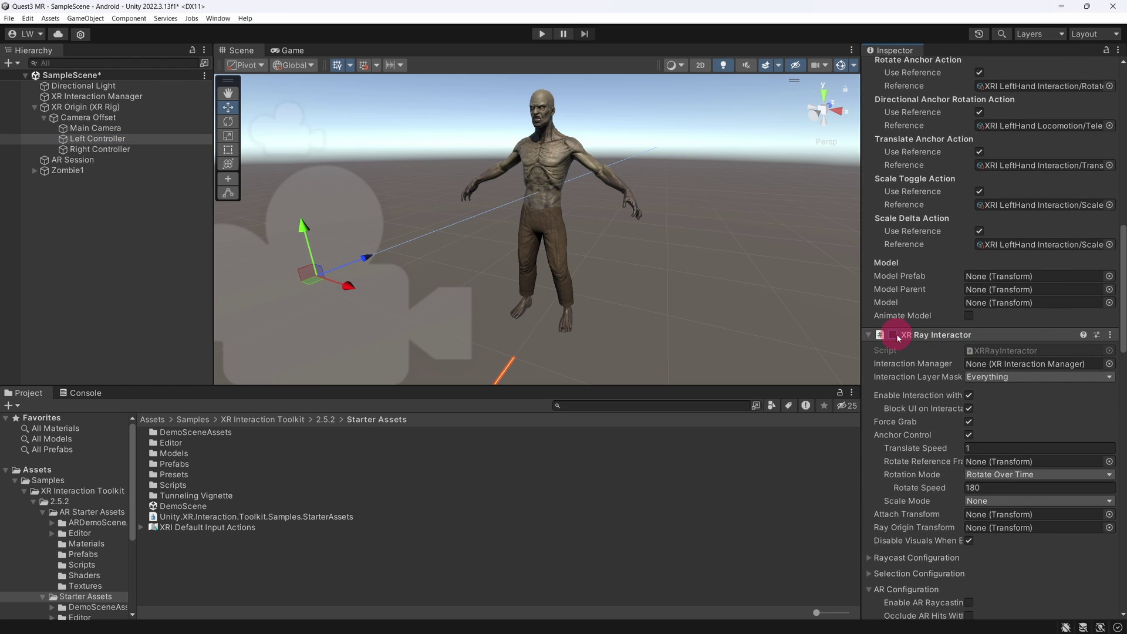
left_click(150, 150)
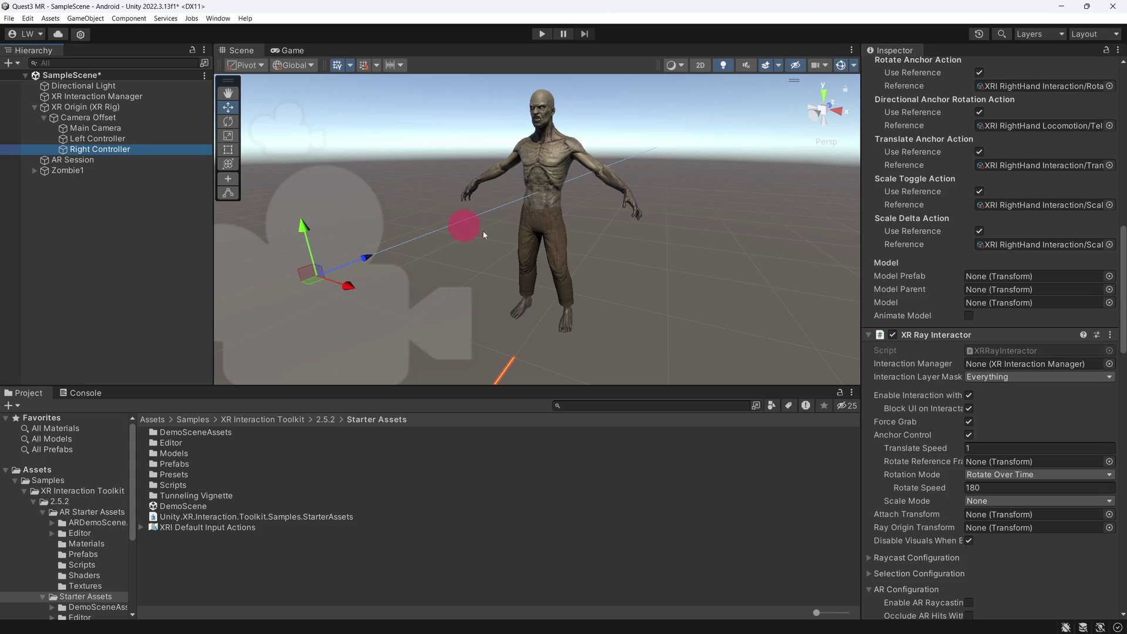
left_click(893, 335)
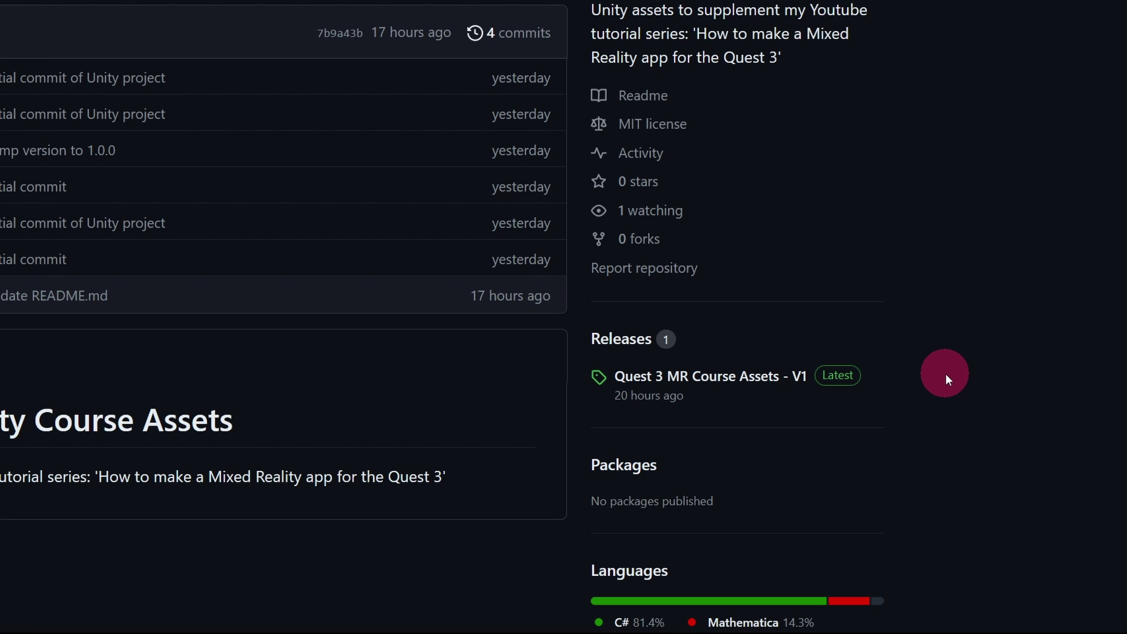
Download quest3-mr-course-assets.zip from the Quest 3 MR Course Assets - V1 release
left_click(768, 377)
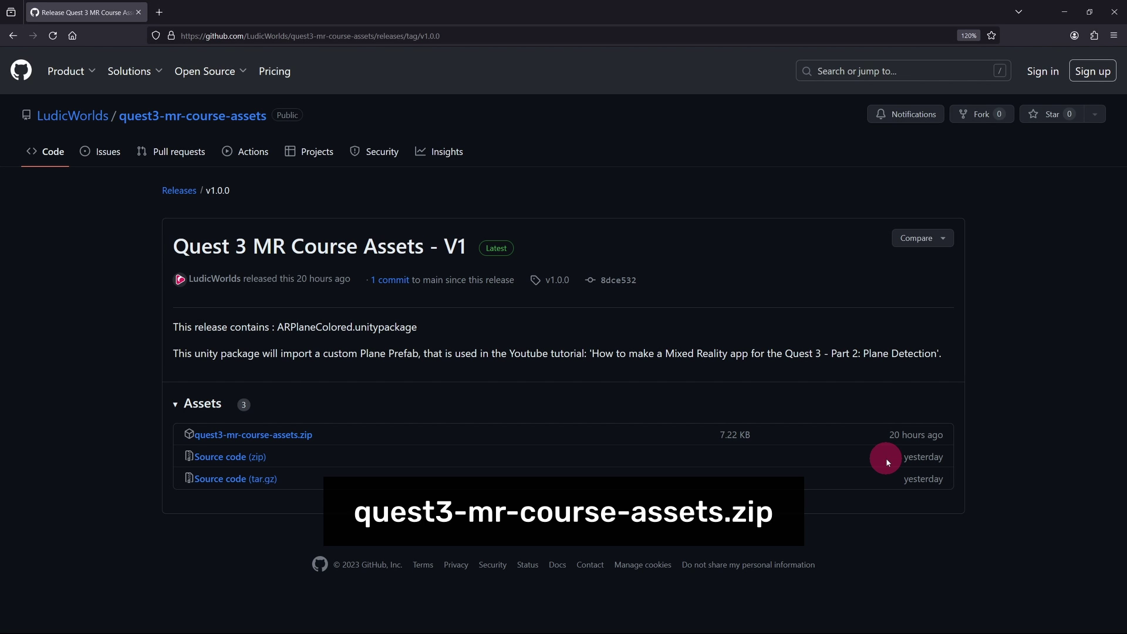
left_click(296, 434)
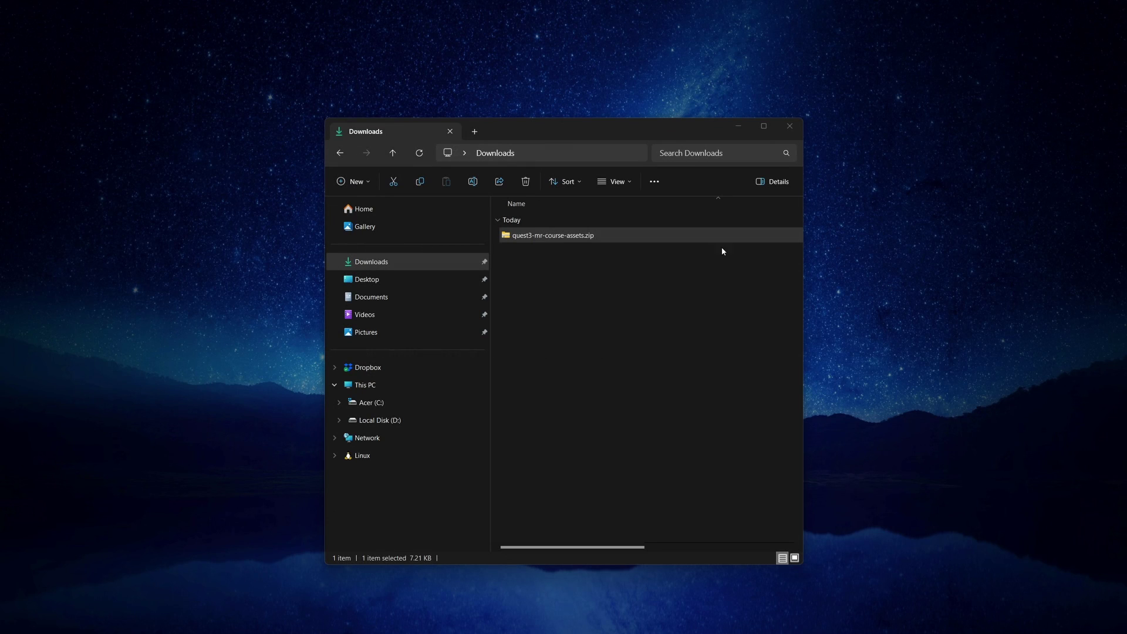
Extract quest3-mr-course-assets.zip with 7-Zip into a quest3-mr-course-assets folder and open it
left_click(638, 235)
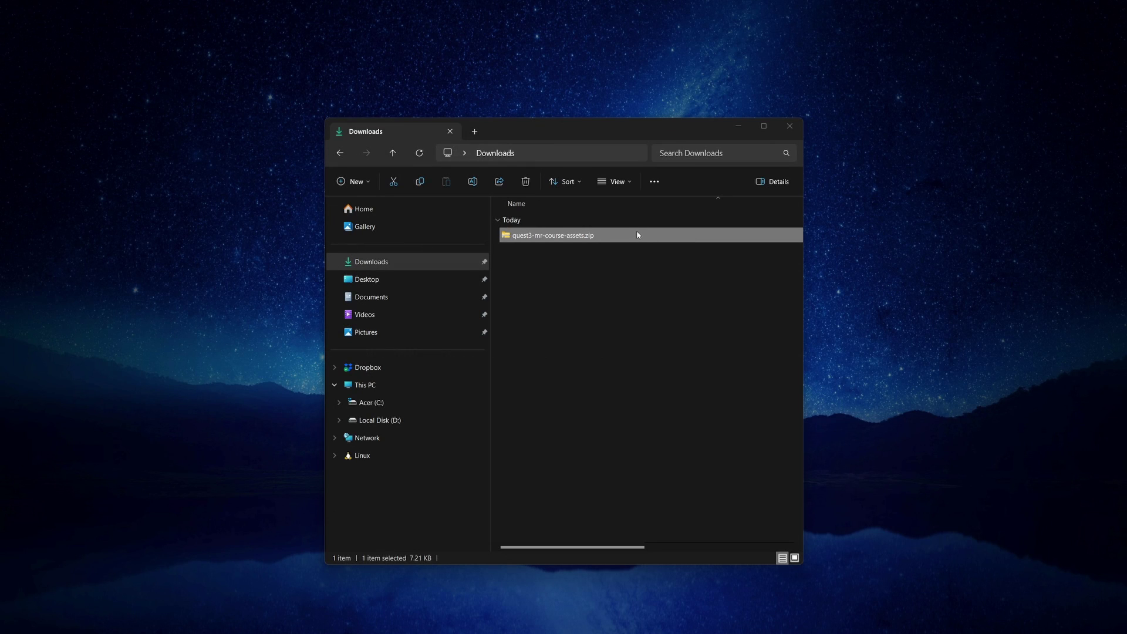
right_click(638, 235)
mouse_move(696, 357)
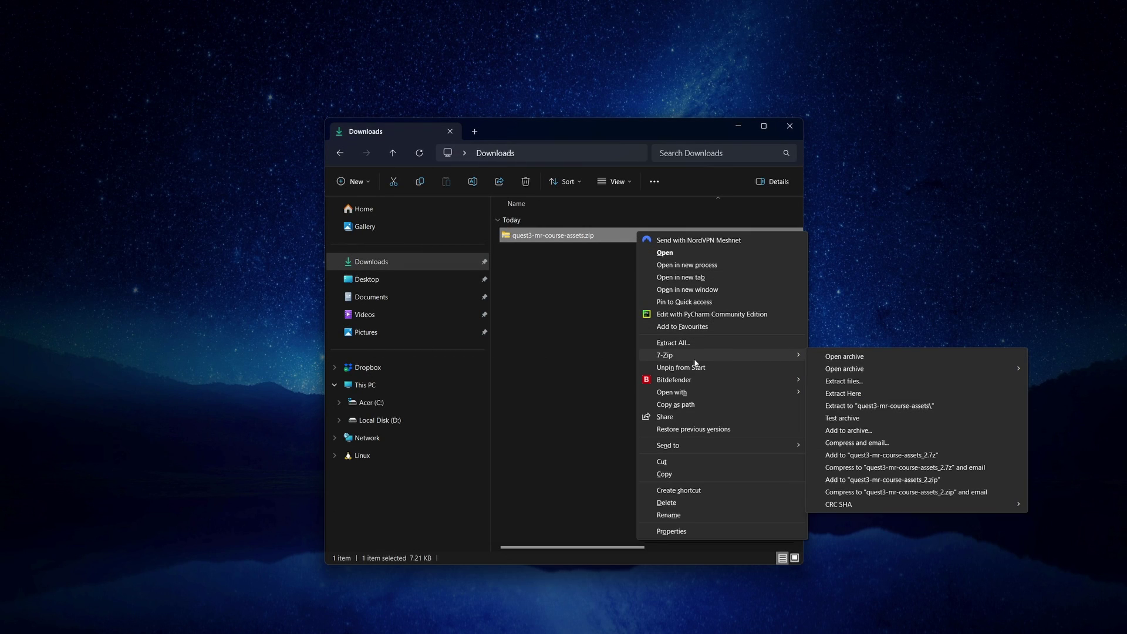
left_click(873, 406)
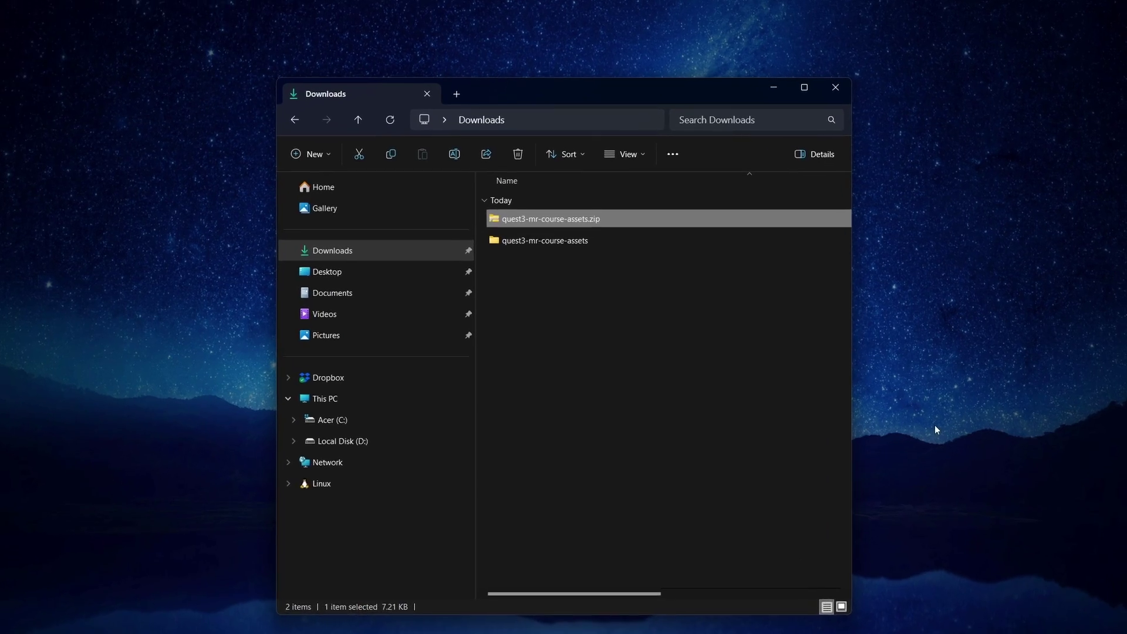
double_click(608, 194)
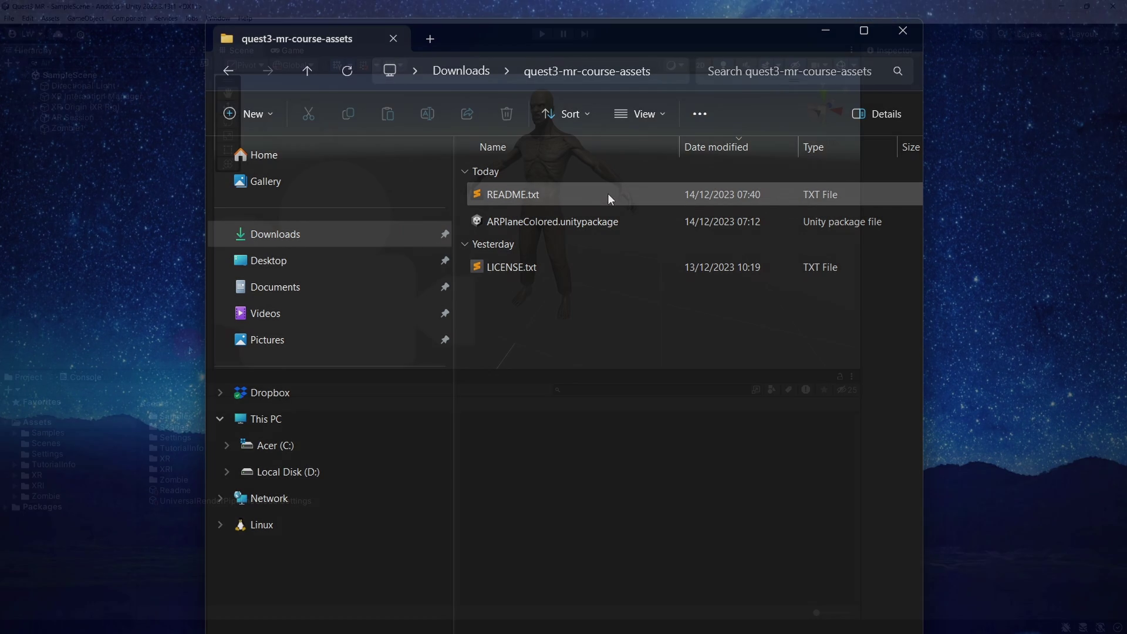
Import all contents of ARPlaneColored.unitypackage as a custom package into the project
left_click(189, 348)
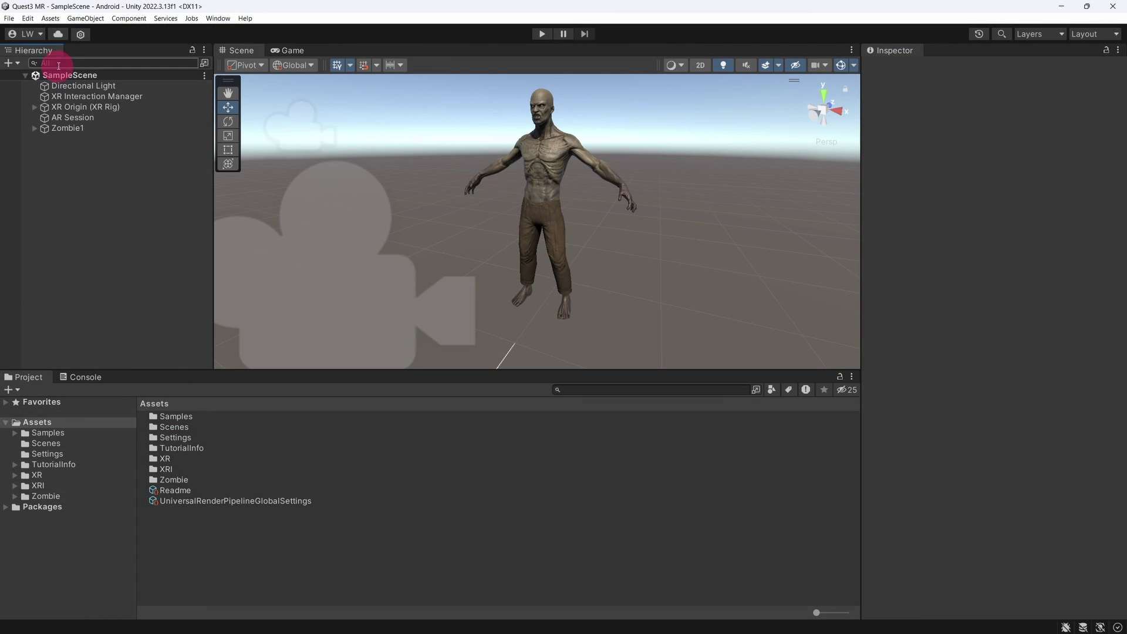
left_click(50, 18)
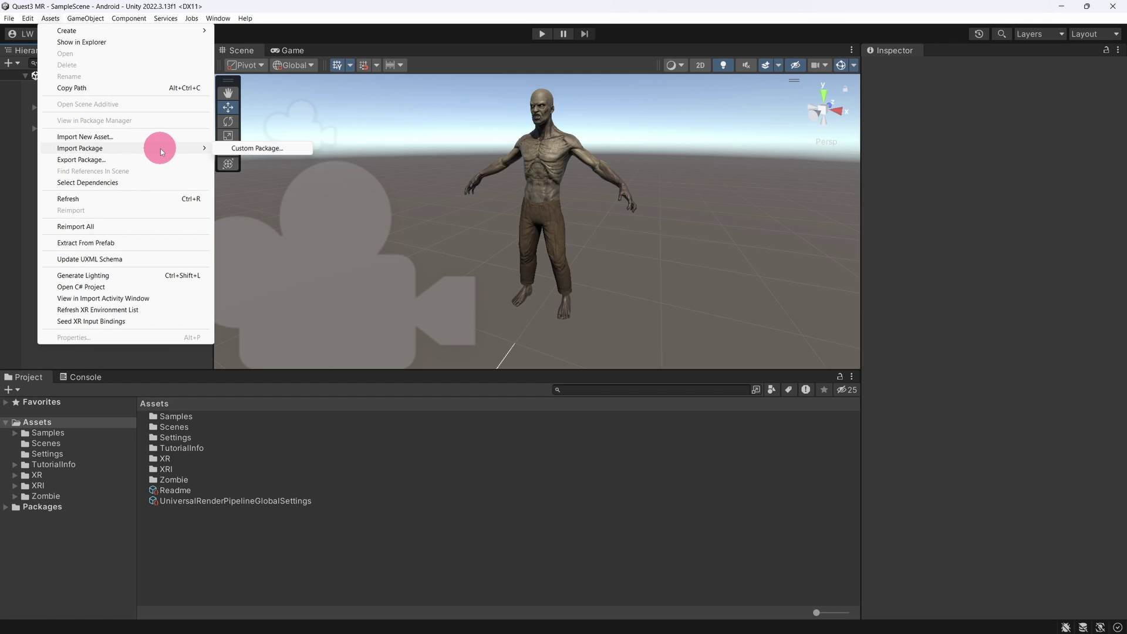
left_click(294, 149)
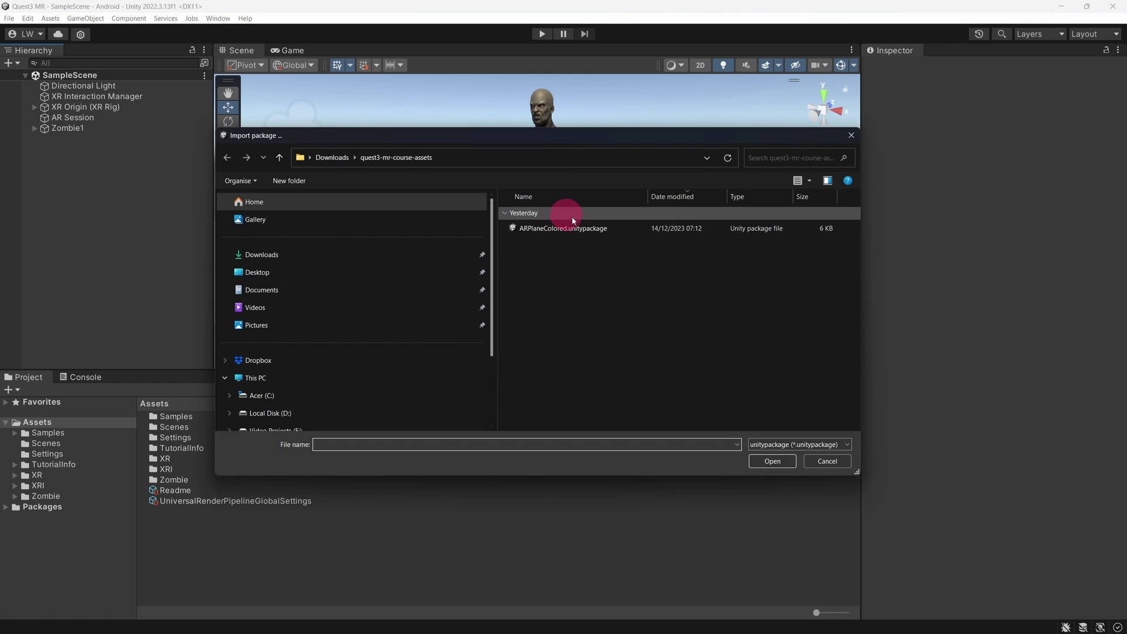
left_click(589, 227)
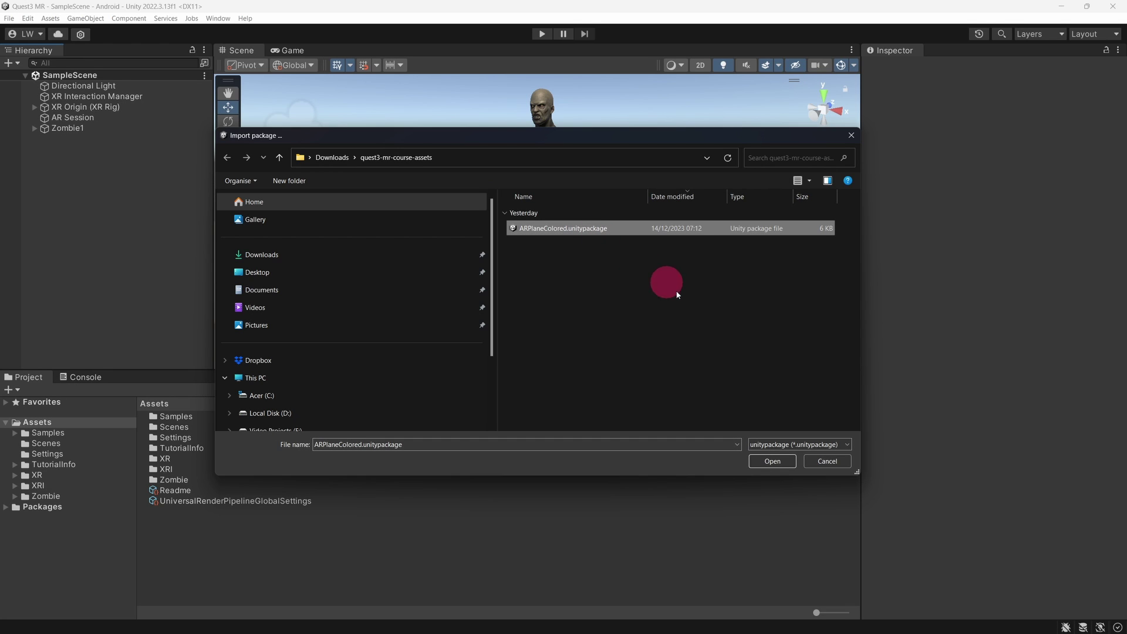
left_click(772, 461)
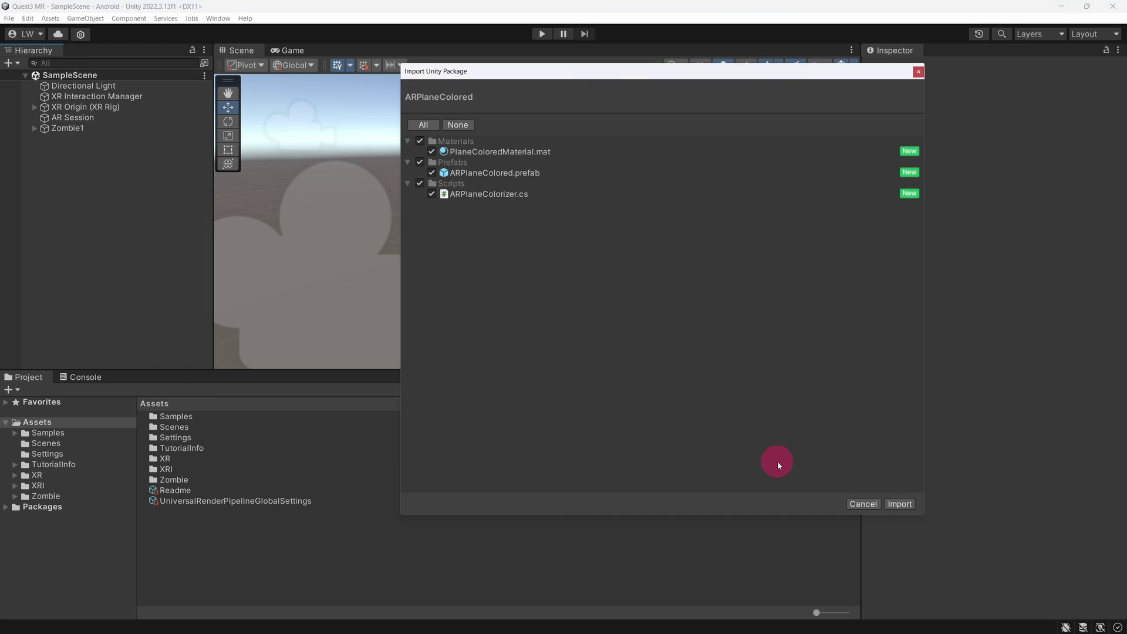
left_click(910, 503)
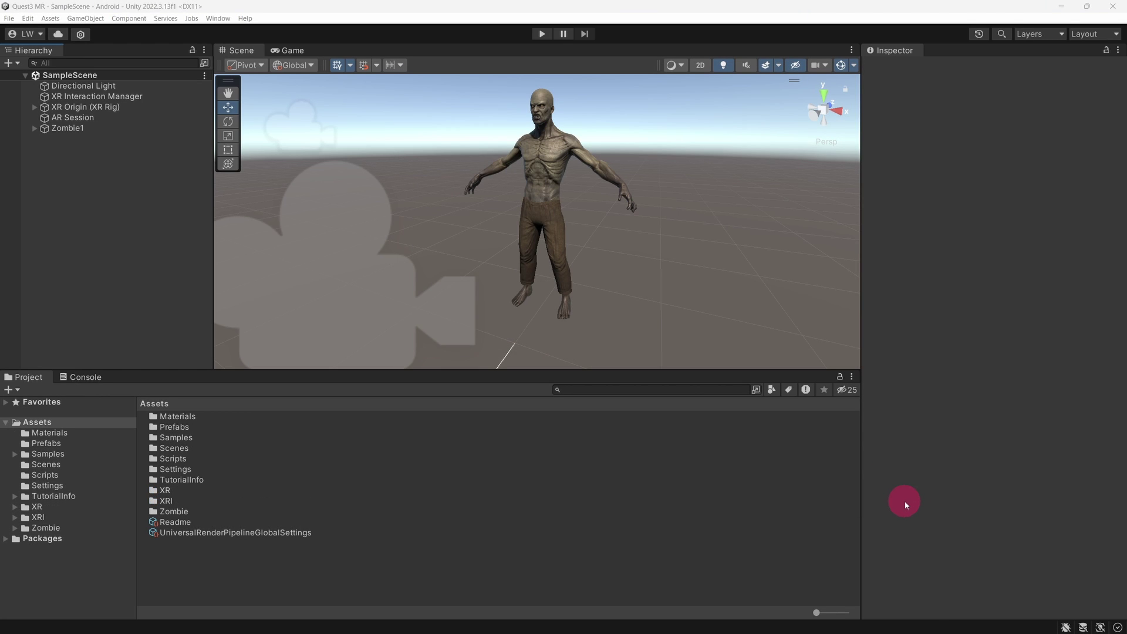
Set XR Origin's AR Plane Manager Plane Prefab to ARPlaneColored from Assets/Prefabs, then save the scene
left_click(166, 109)
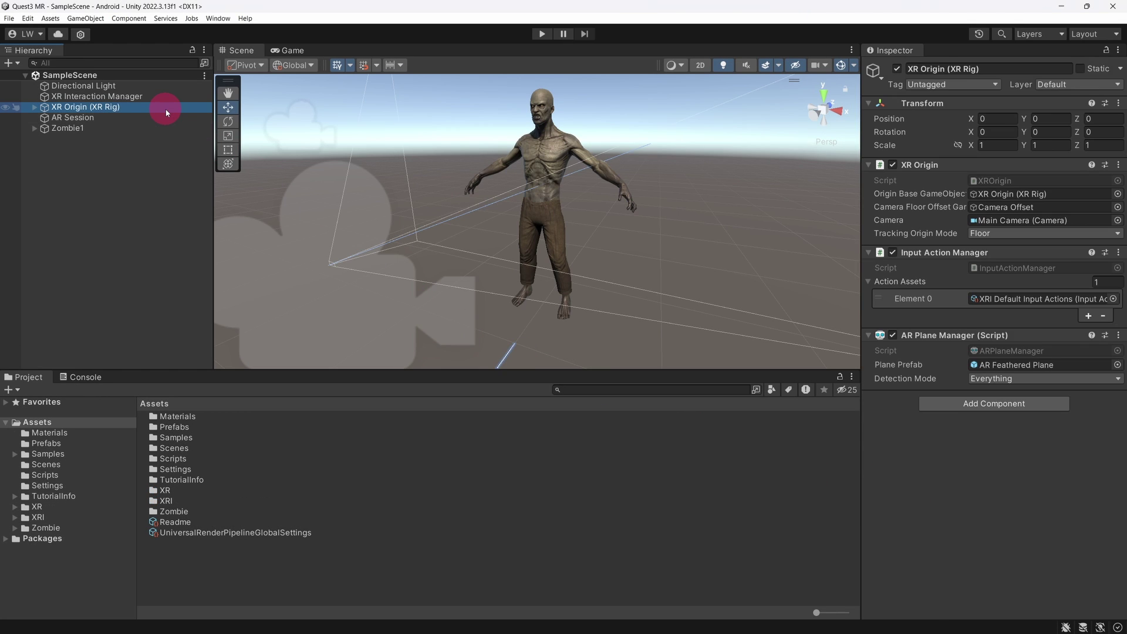
left_click(73, 443)
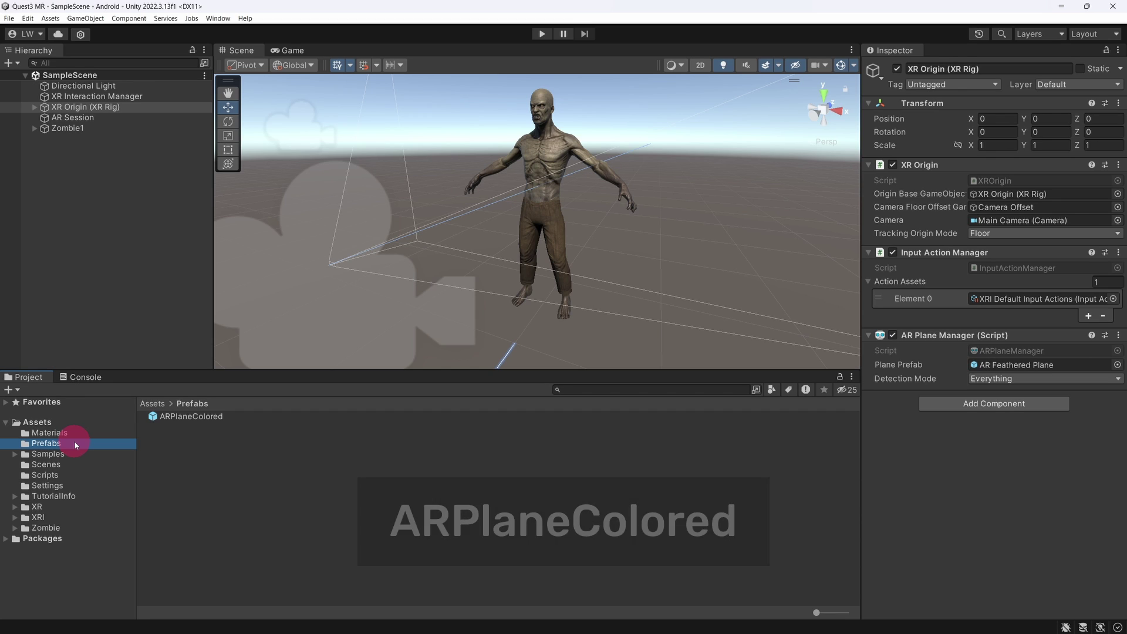
left_click(198, 419)
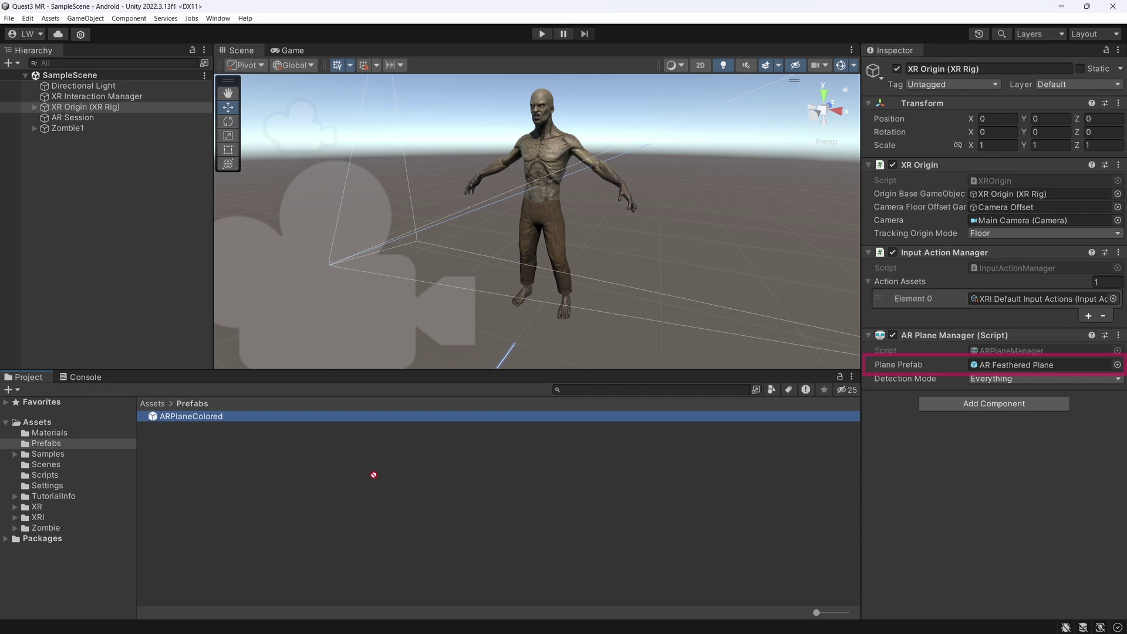
left_click_drag(392, 481, 1062, 369)
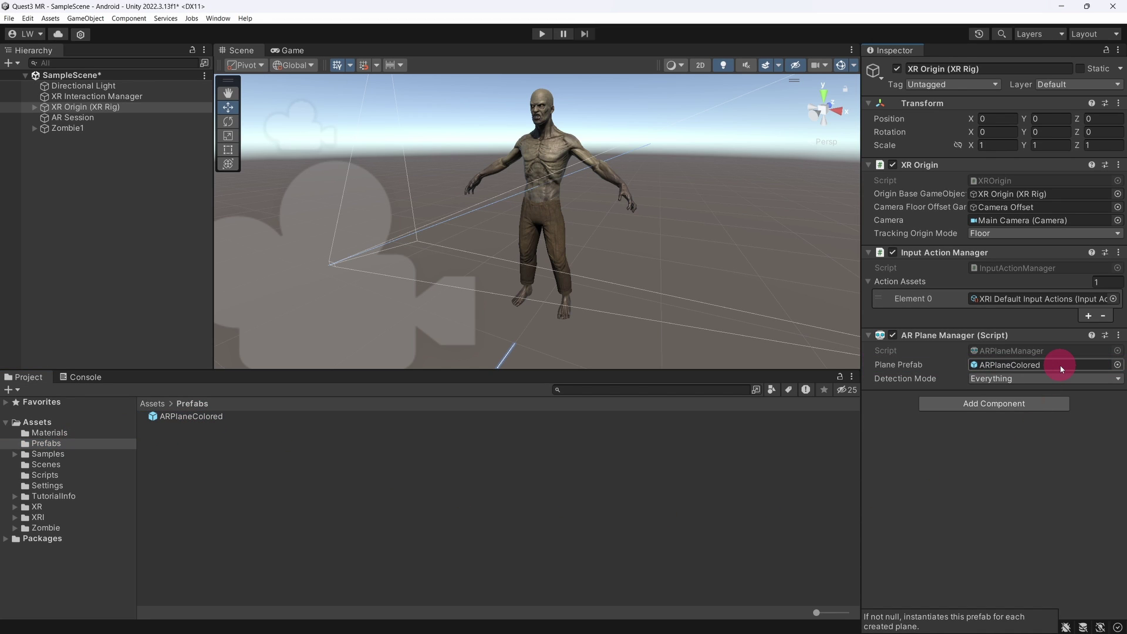
key("ctrl+s")
Build and run the scene on the Quest 3 from Build Settings
left_click(9, 19)
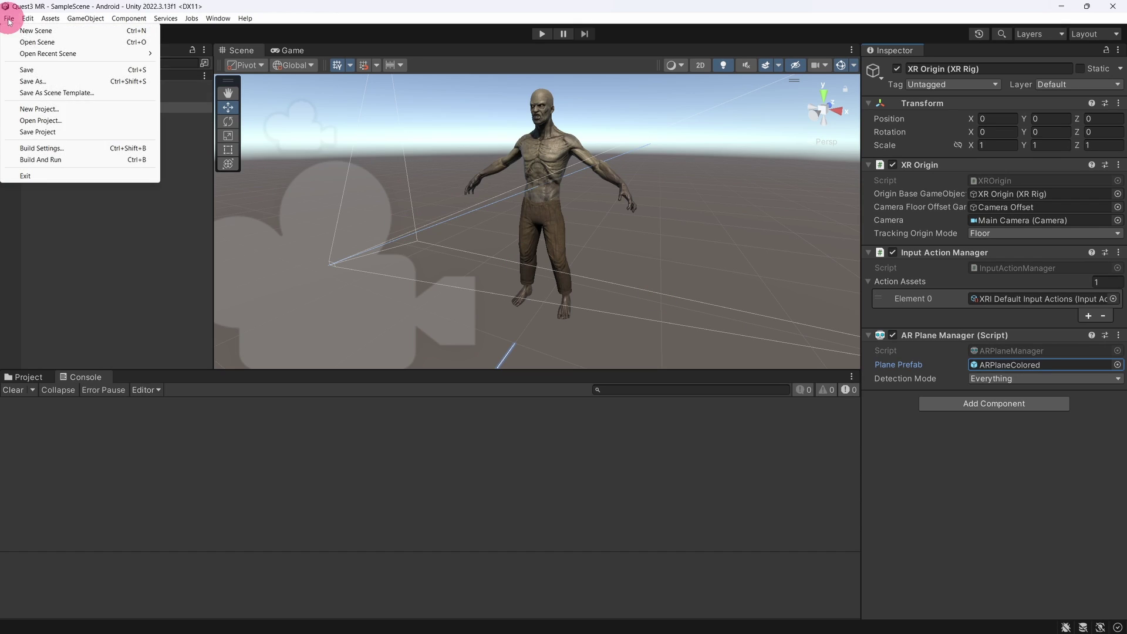
left_click(82, 146)
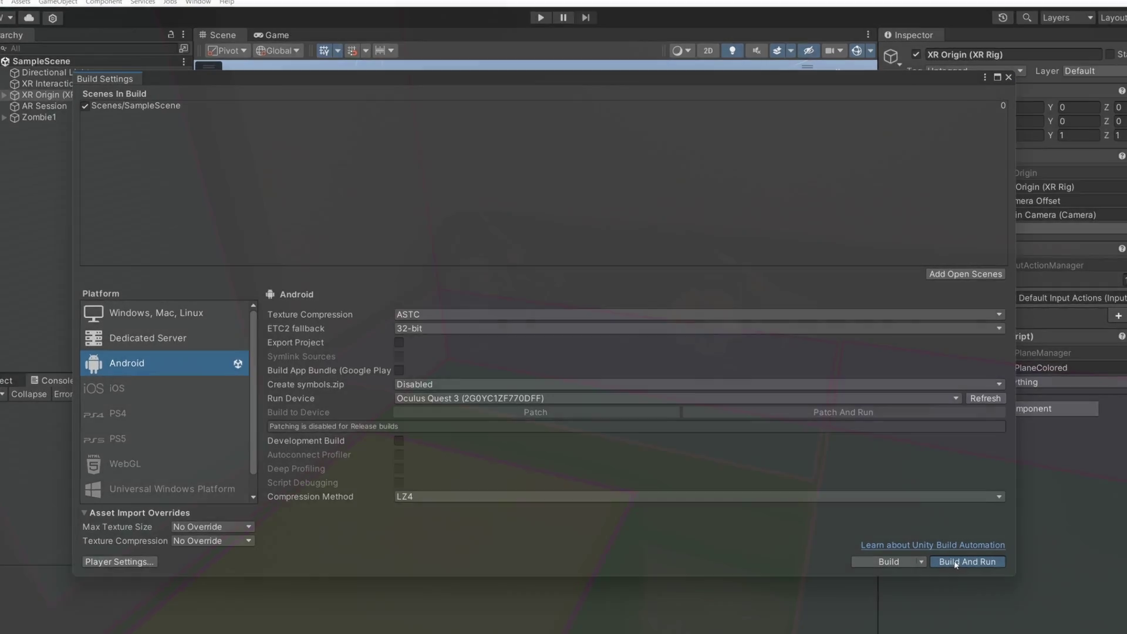
left_click(958, 564)
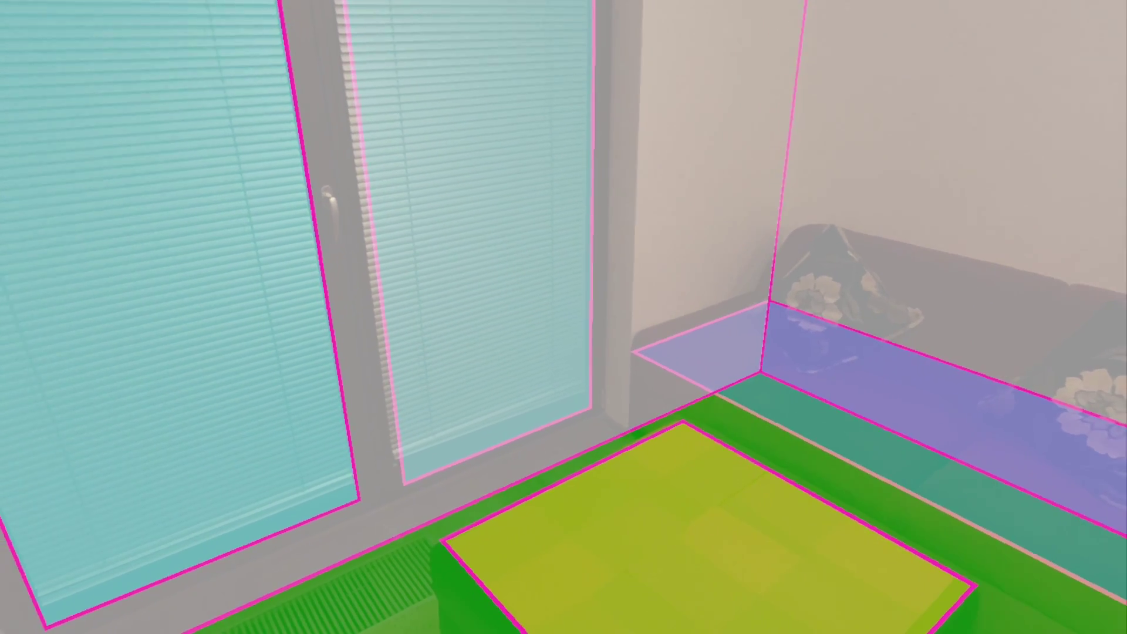